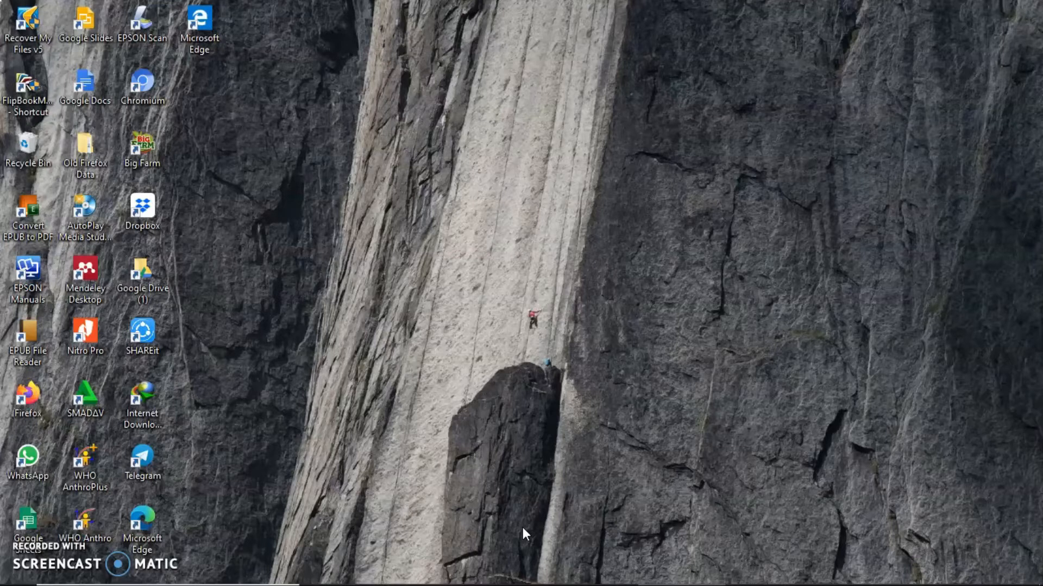
Step: Launch IBM SPSS Statistics 20 and dismiss its startup dialog to work with an empty dataset
mouse_move(127, 579)
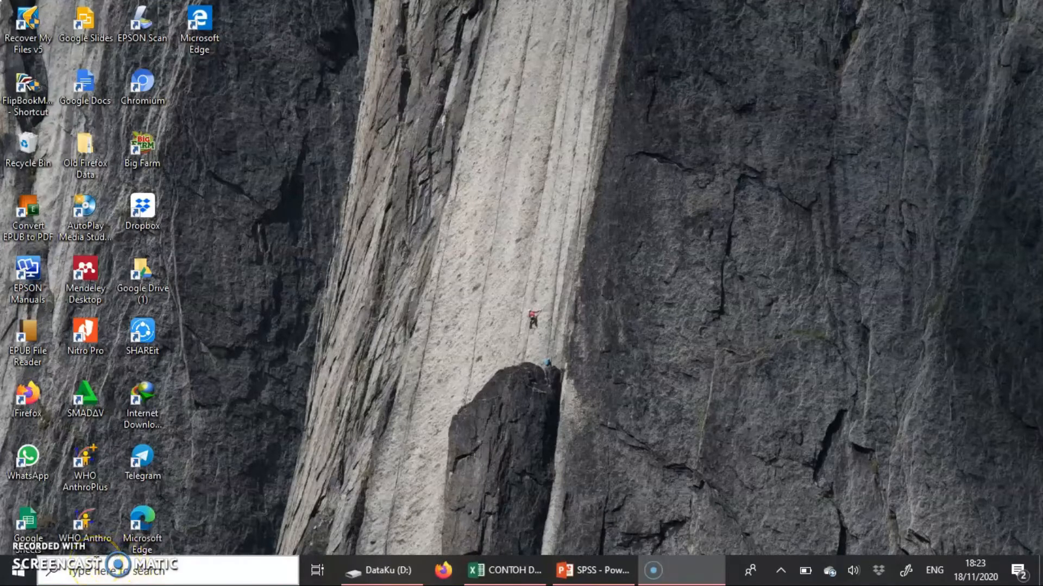
left_click(20, 577)
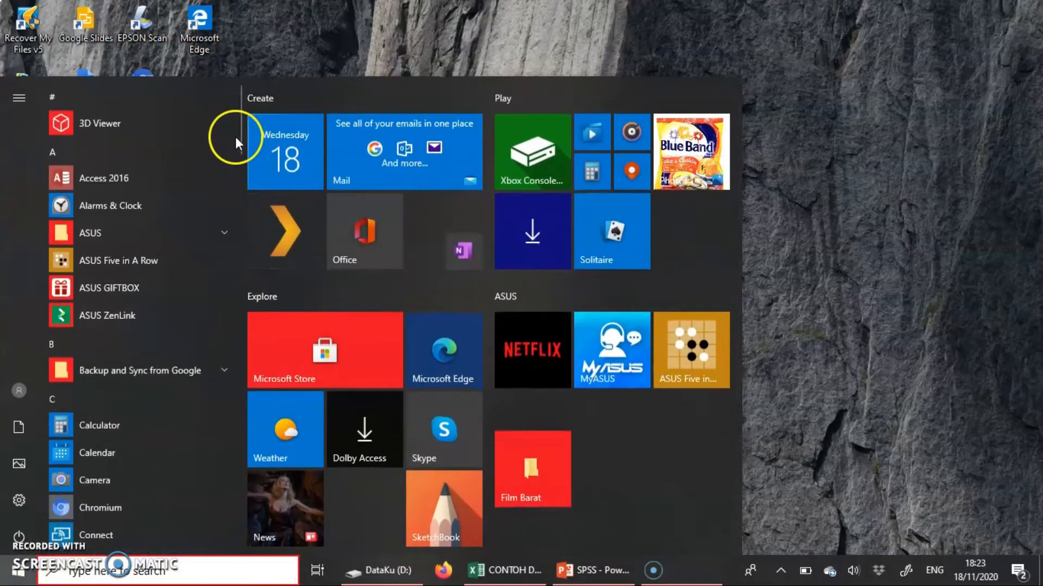
left_click_drag(240, 133, 243, 259)
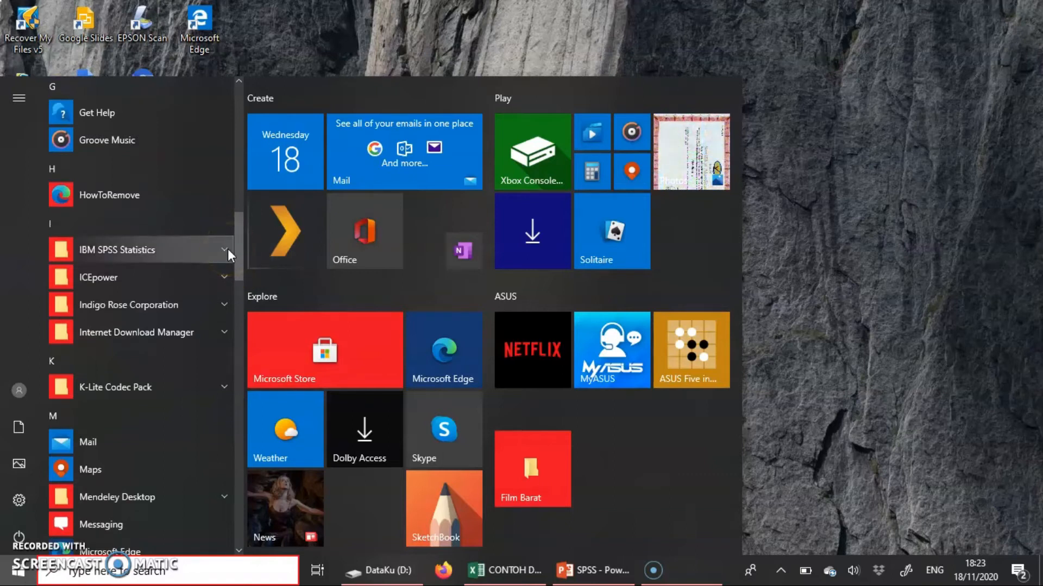
left_click(227, 249)
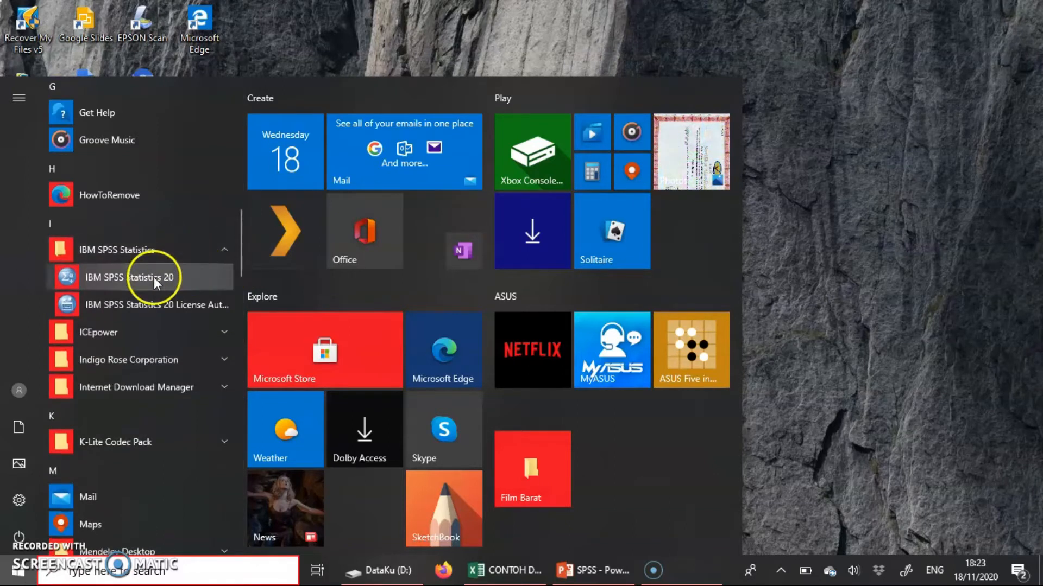
left_click(155, 277)
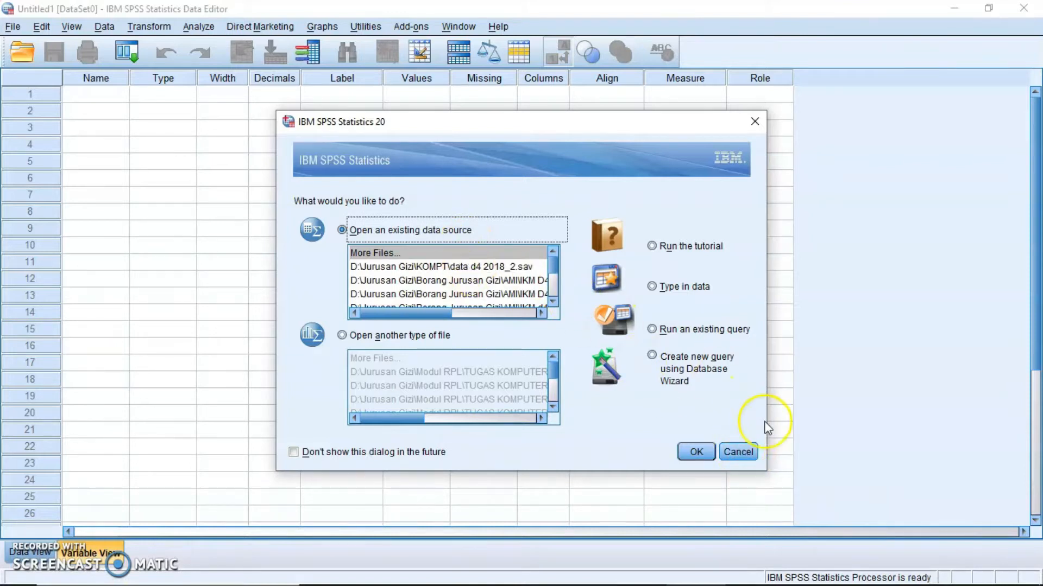
left_click(750, 453)
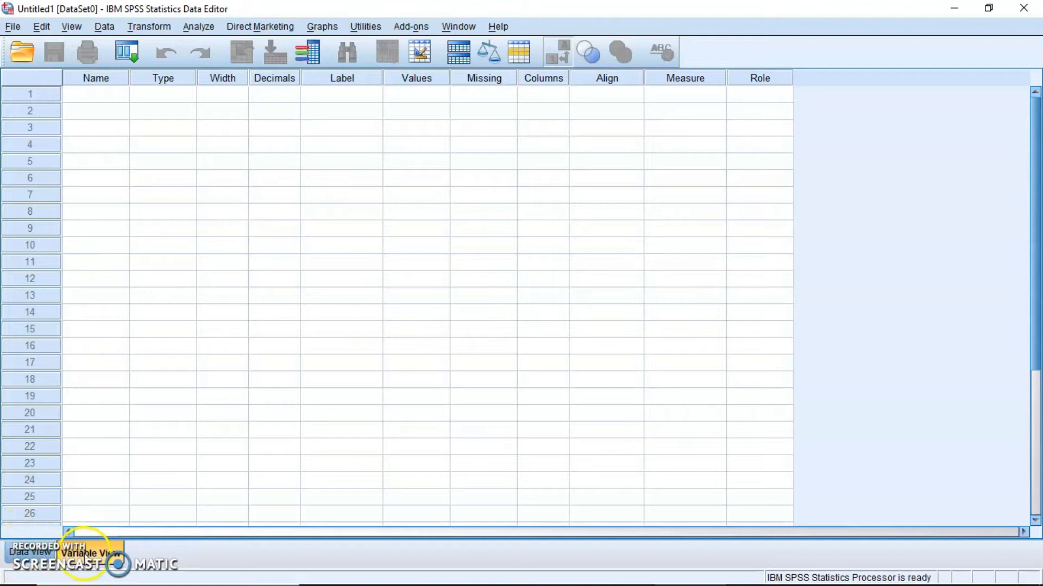
Step: Compare the empty Data View and Variable View of the untitled dataset, ending in Data View
left_click(50, 554)
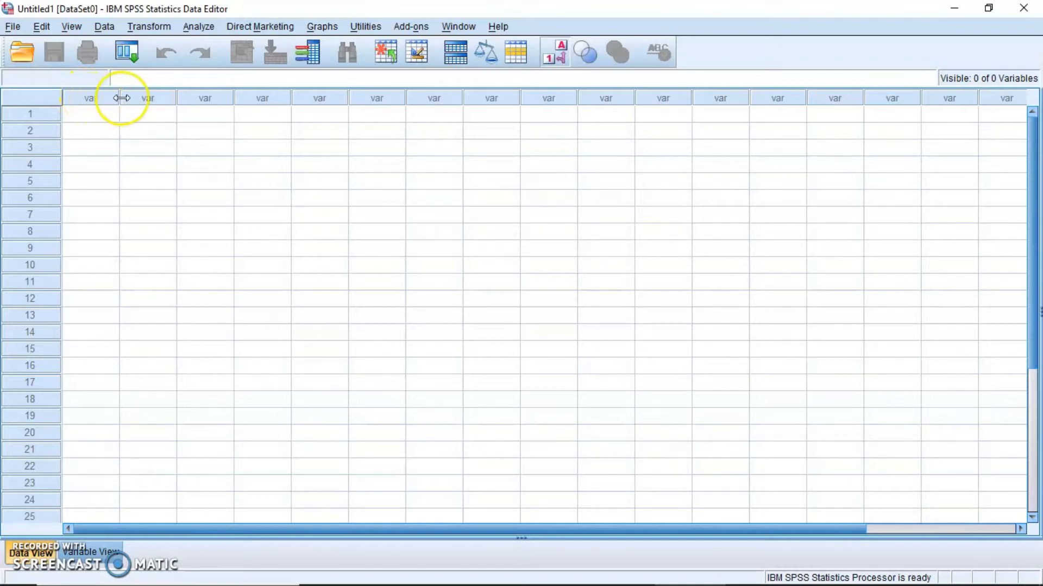
left_click(115, 555)
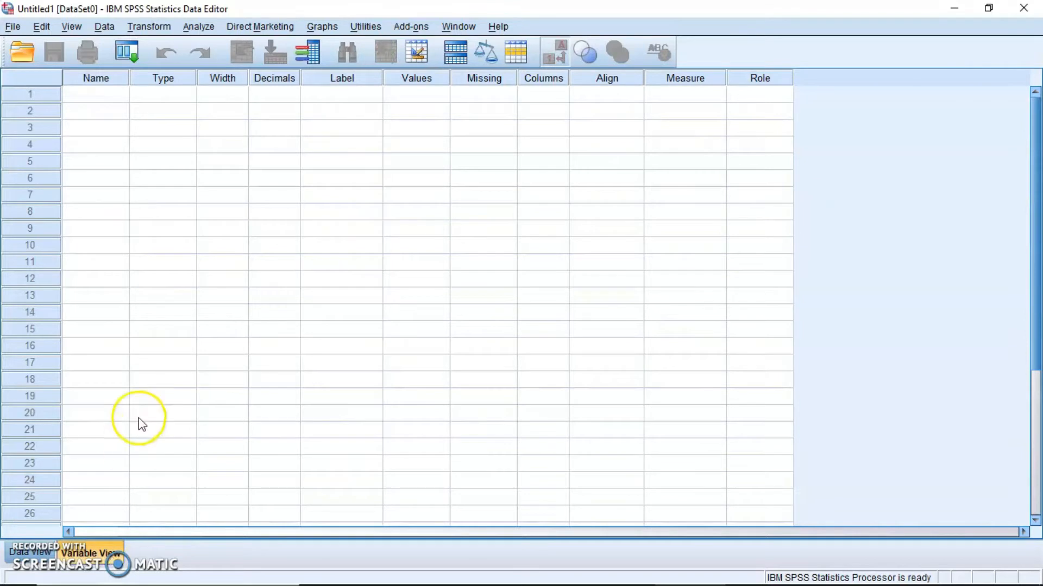
left_click(16, 554)
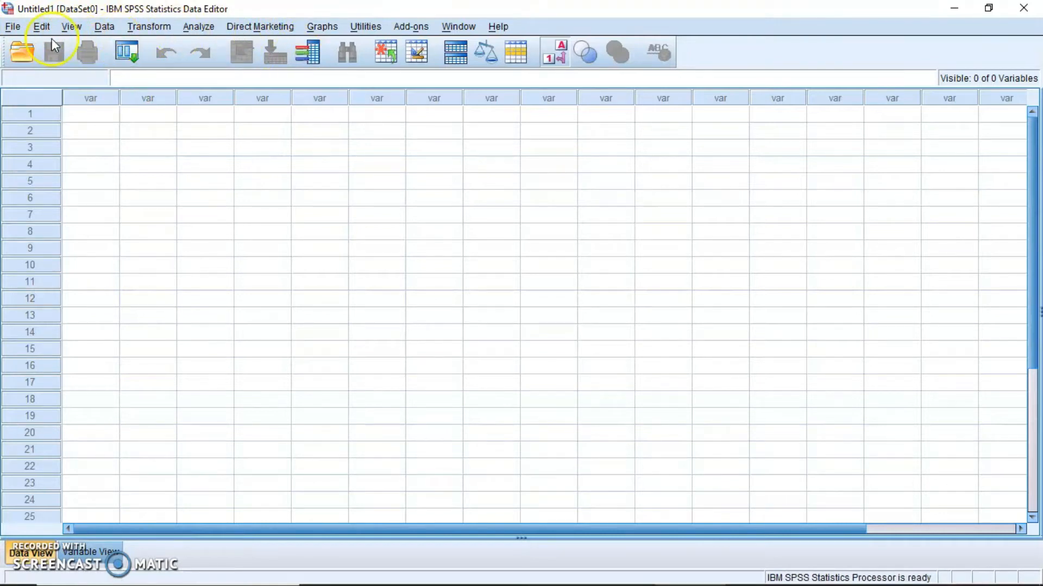
Step: Review the available file, edit, view, data and transform commands of the data editor
left_click(13, 27)
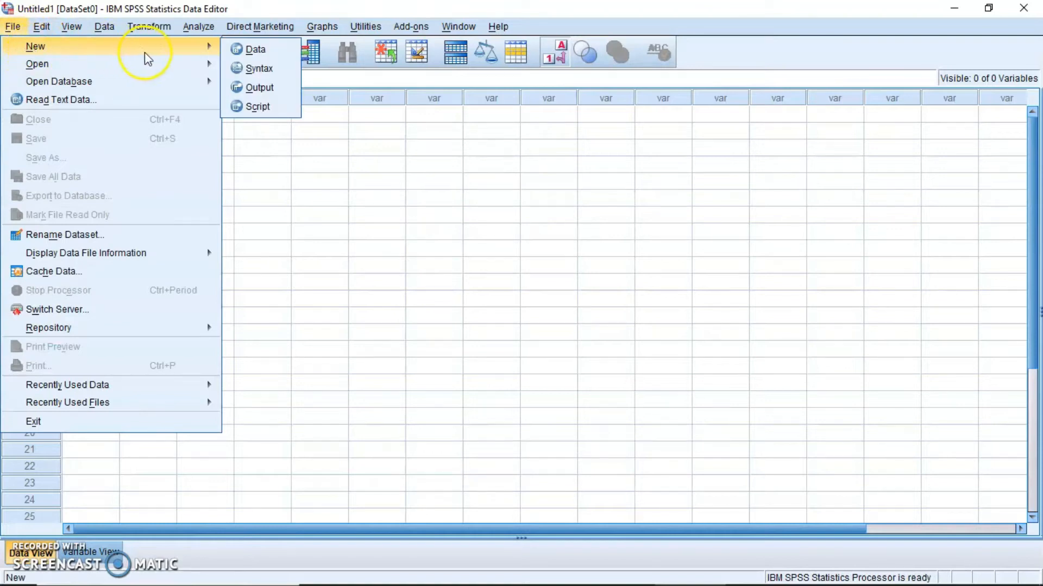
left_click(174, 70)
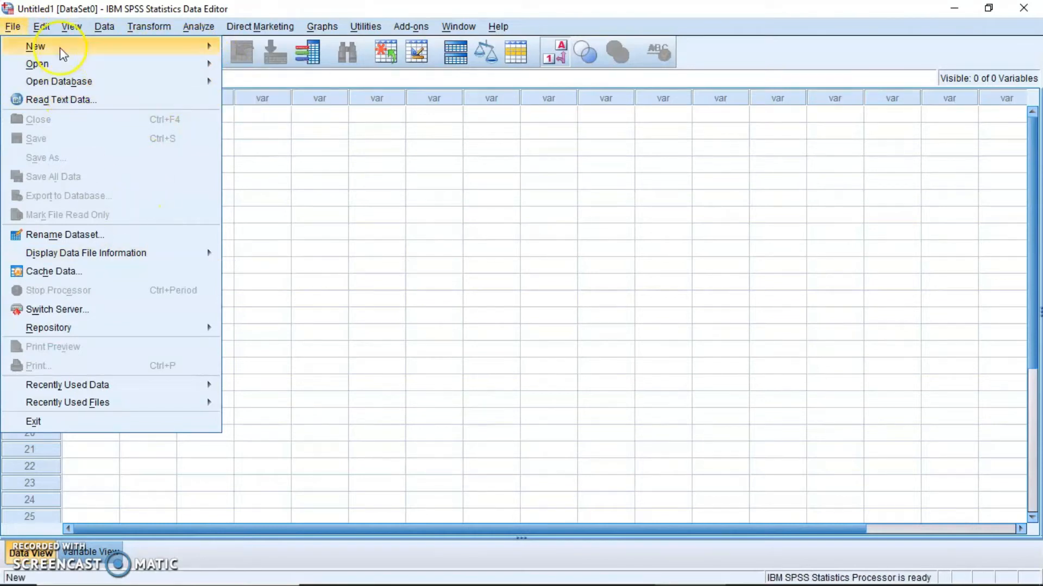
mouse_move(46, 27)
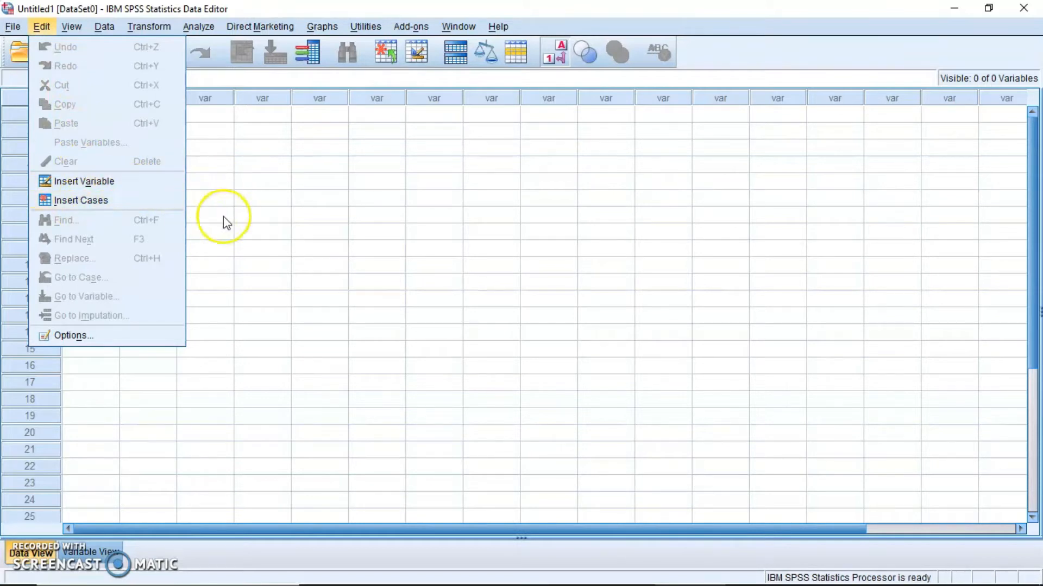
left_click(71, 28)
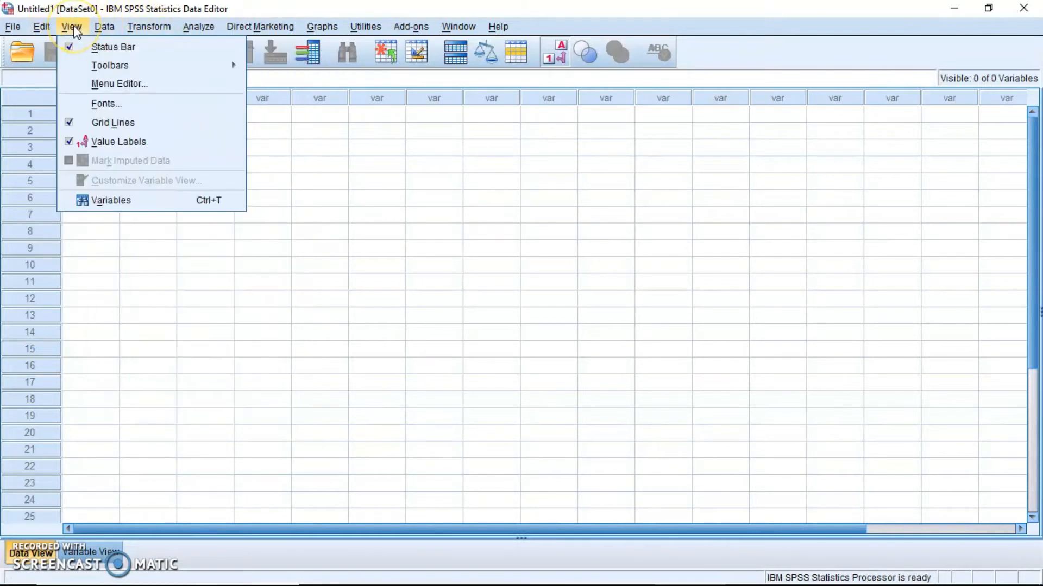
left_click(103, 27)
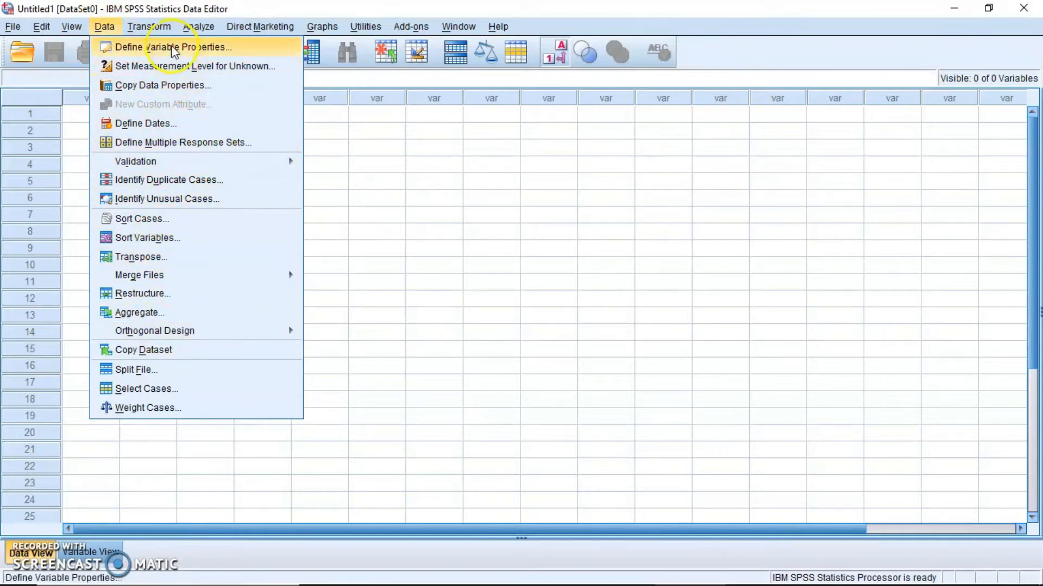
mouse_move(162, 33)
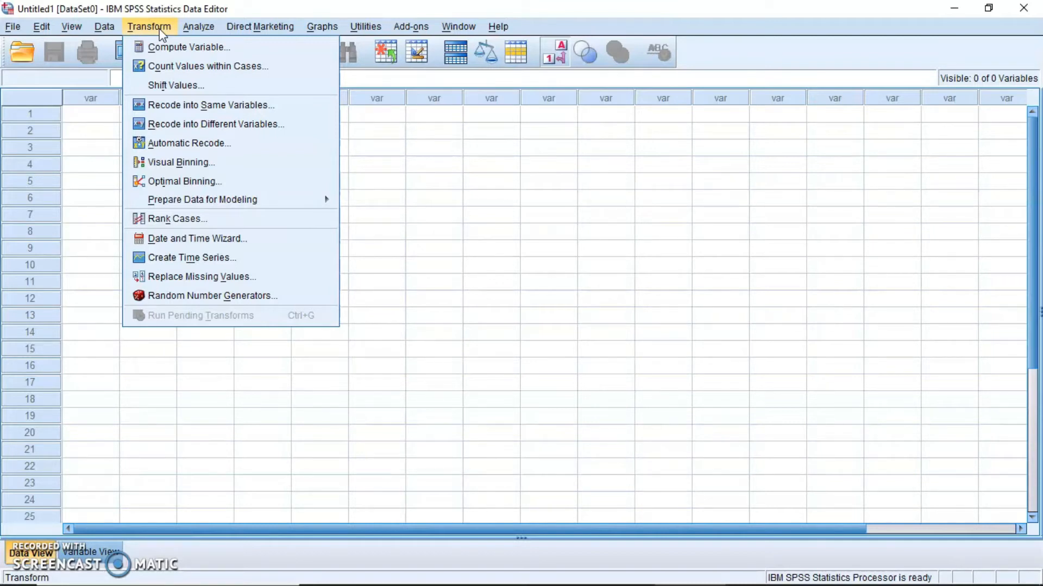
Step: Try to open Compute Variable on the empty dataset
left_click(197, 55)
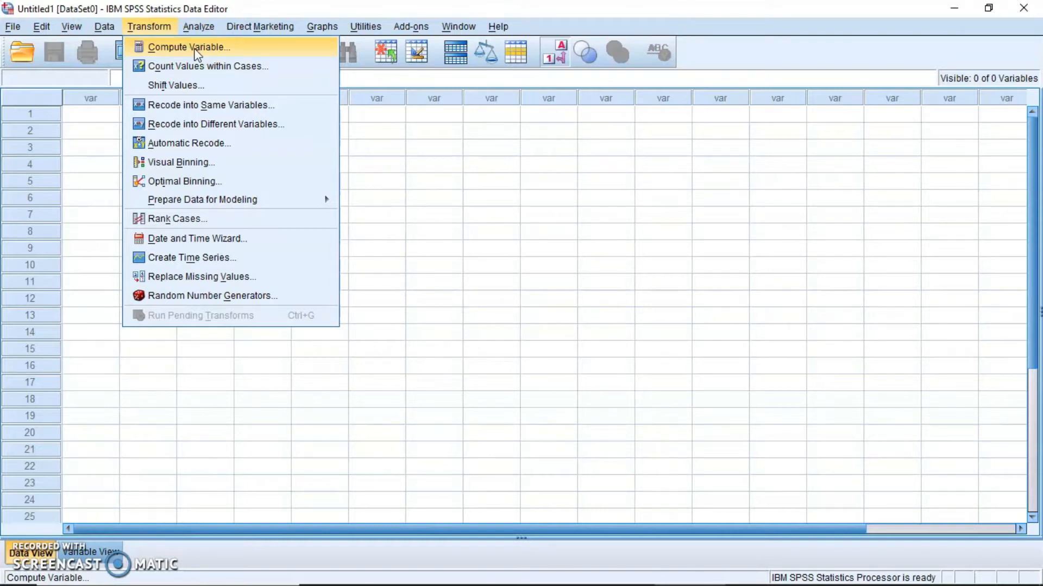
left_click(150, 31)
left_click(165, 51)
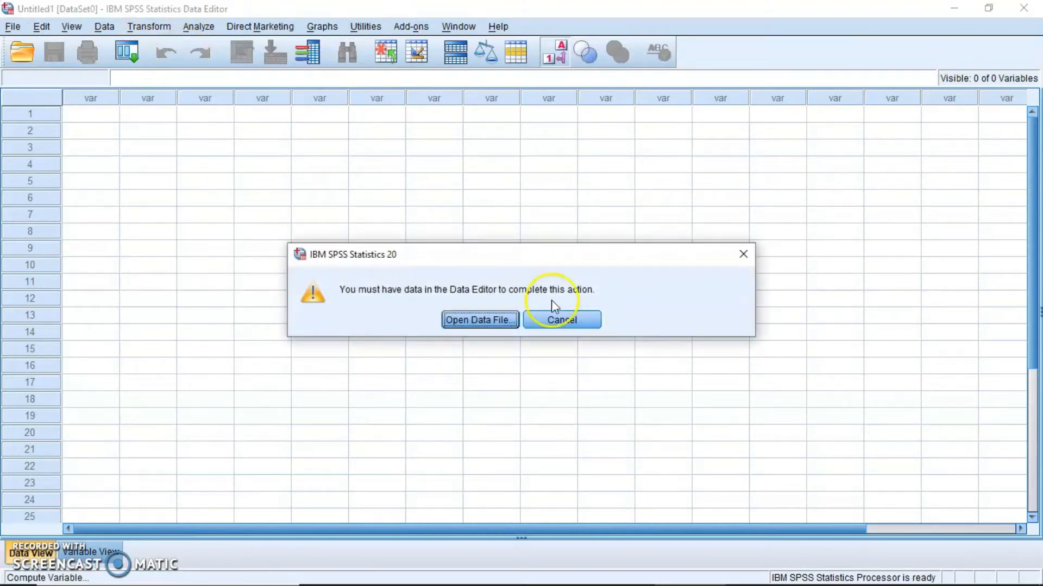
left_click(579, 320)
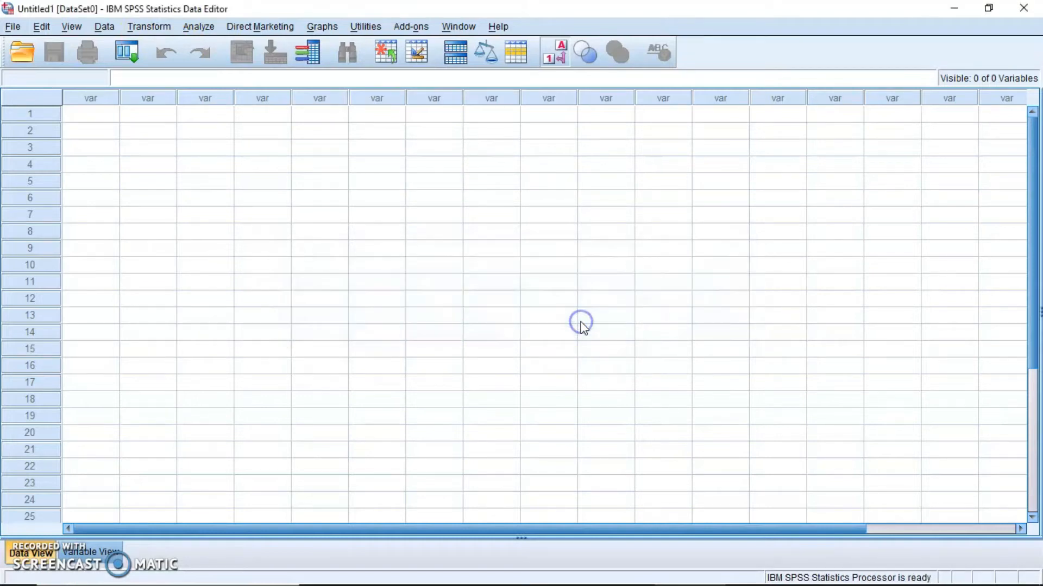
Step: Review the transform, analysis, direct marketing and graph commands, including the legacy chart types
left_click(152, 30)
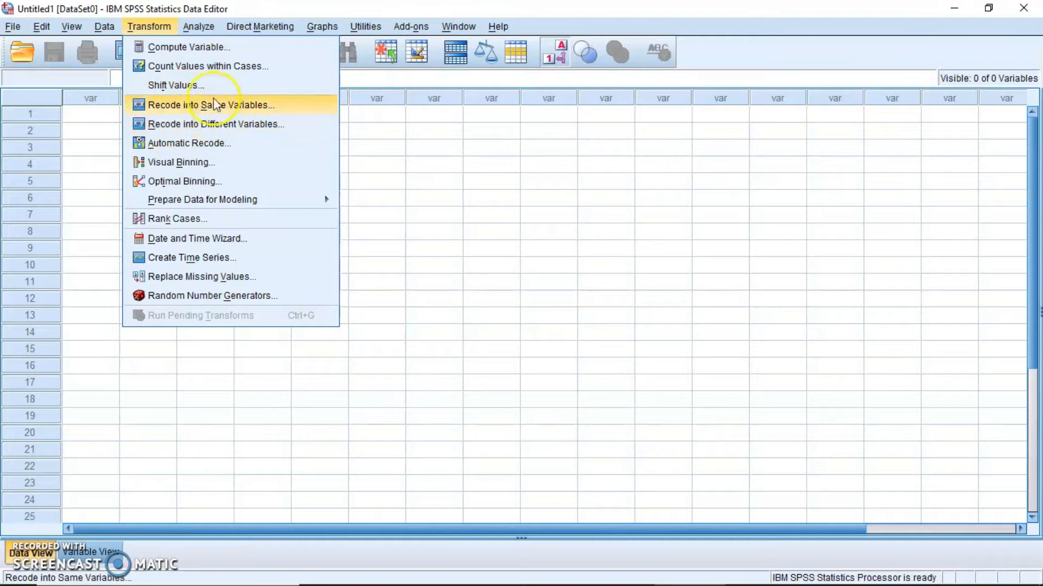
mouse_move(208, 33)
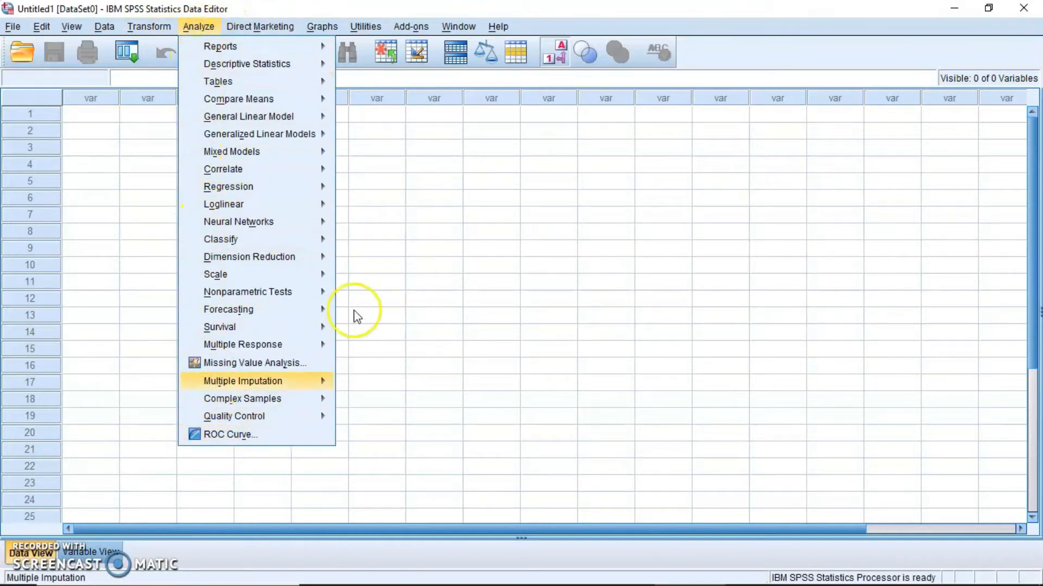
mouse_move(250, 27)
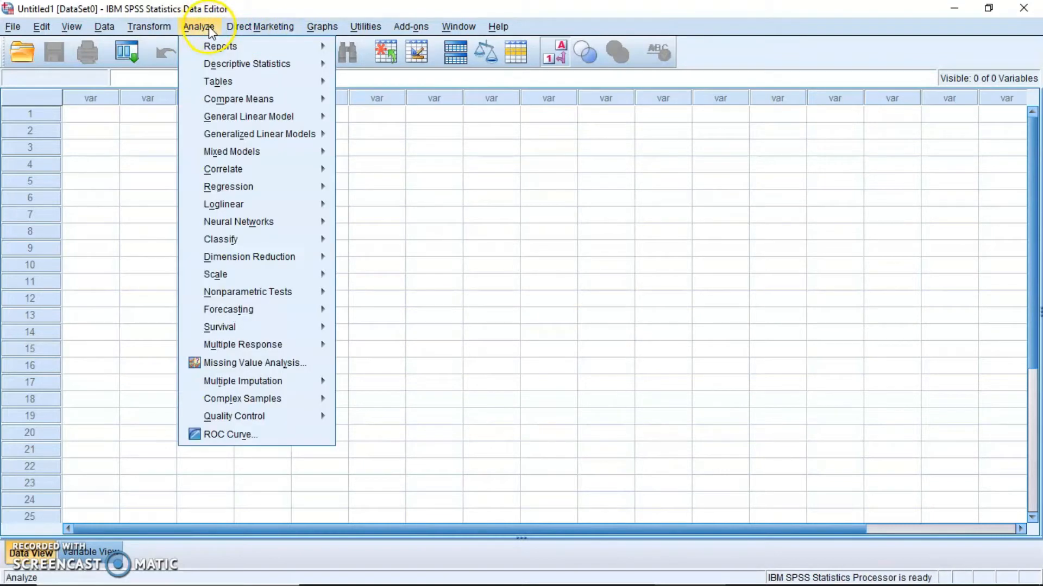
mouse_move(100, 29)
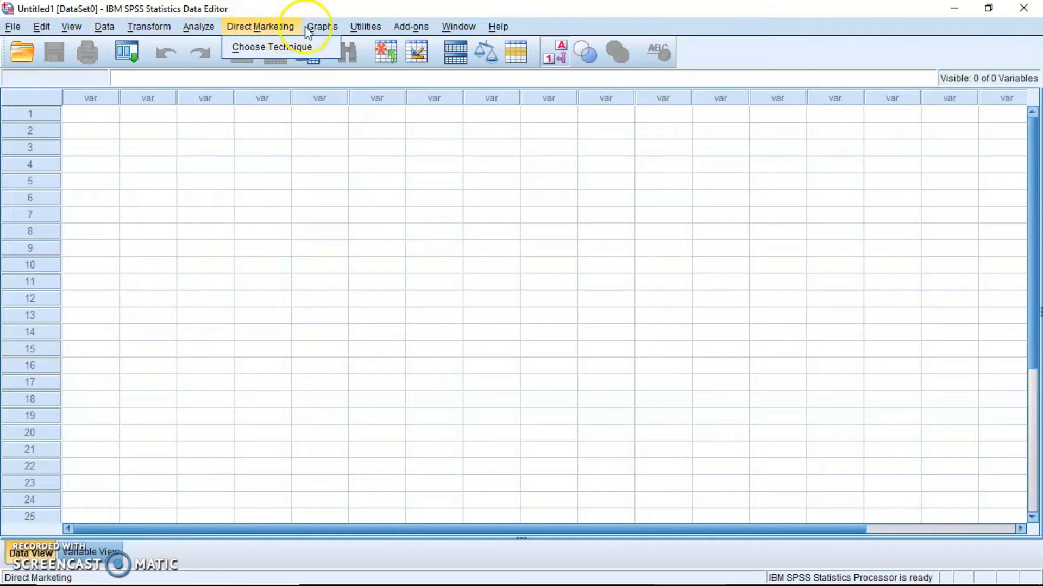
mouse_move(331, 28)
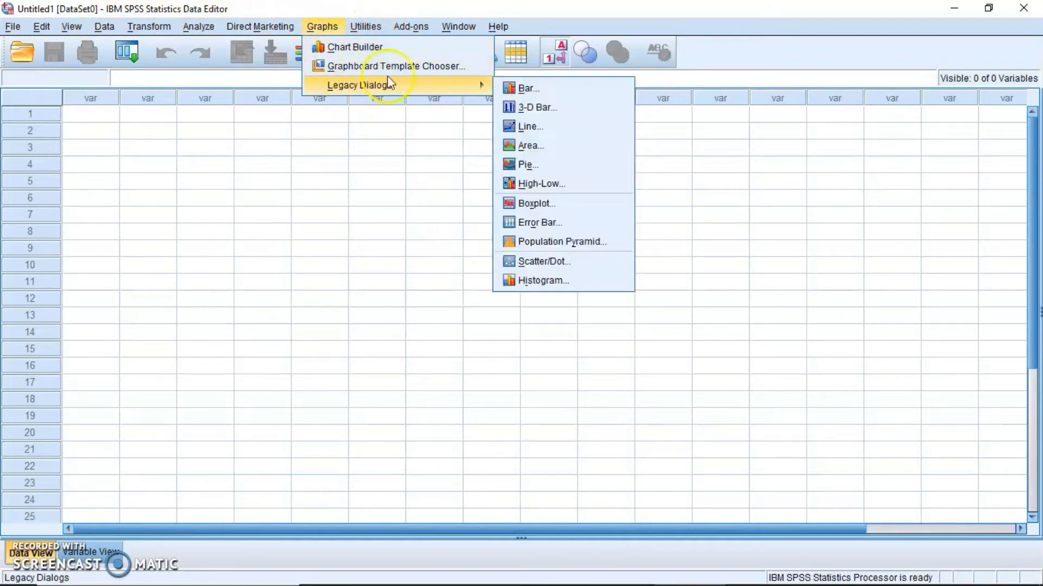
mouse_move(375, 85)
left_click(382, 203)
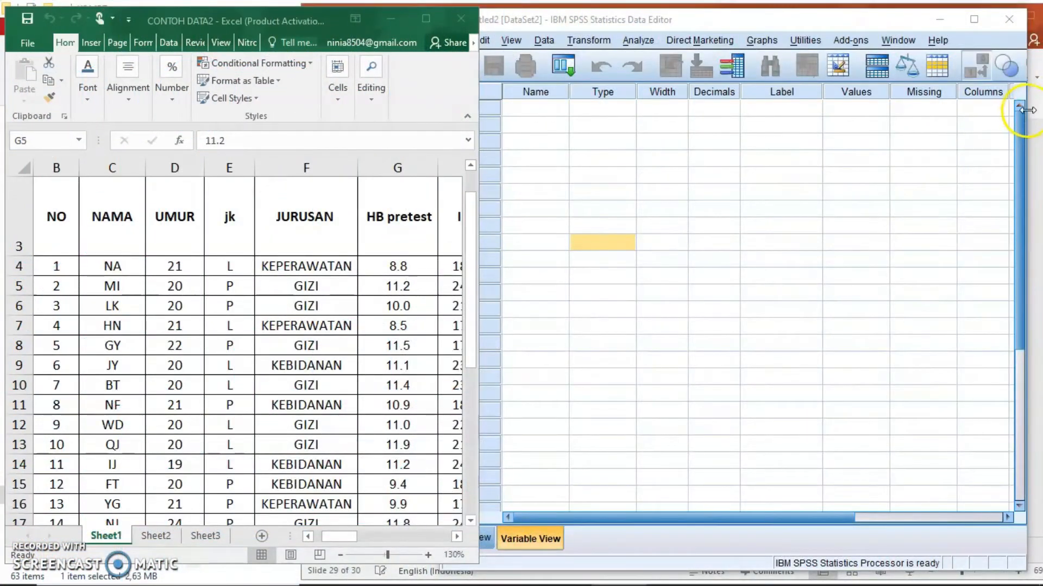
Step: Widen the SPSS data editor window slightly, and switch to PowerPoint to show slide 2 of the SPSS presentation
left_click_drag(1027, 111, 1039, 112)
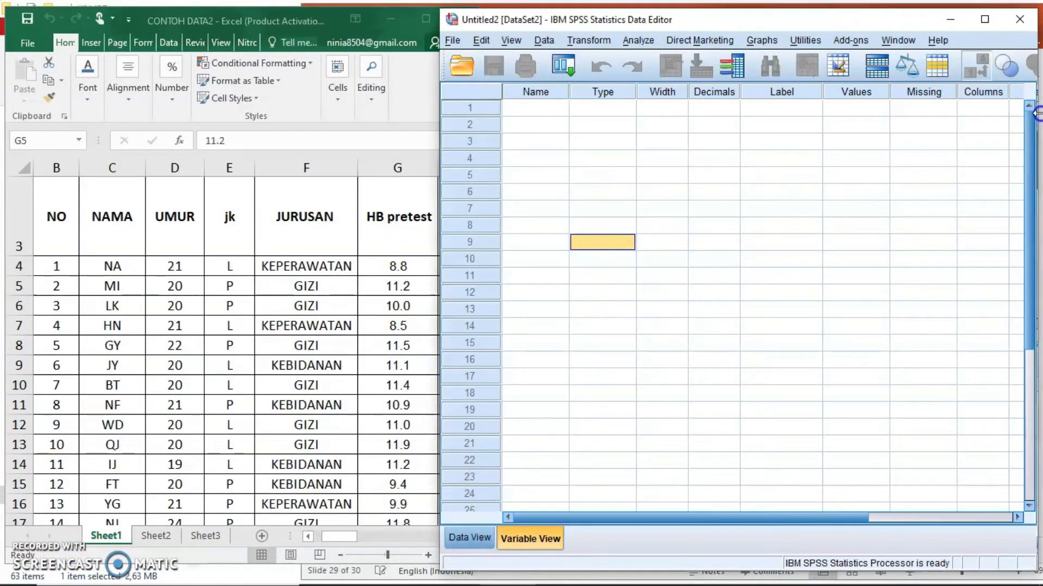
left_click(664, 571)
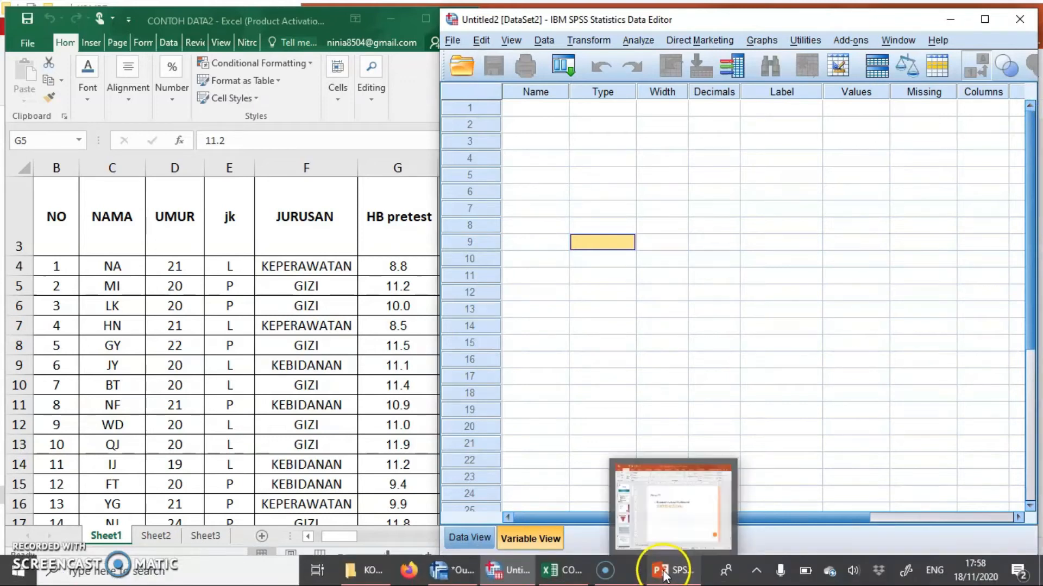
left_click(663, 573)
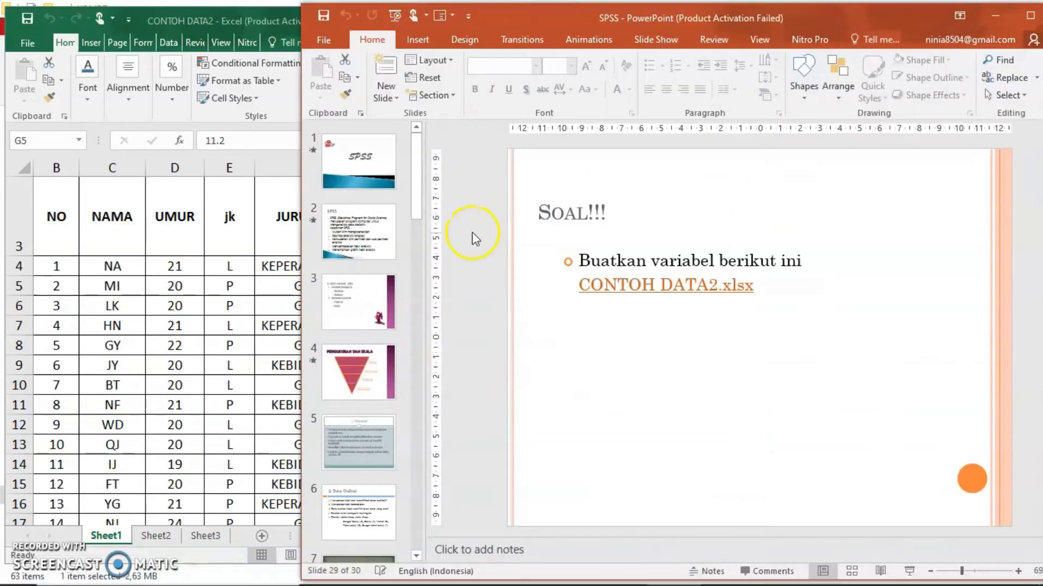
left_click(374, 167)
left_click(383, 230)
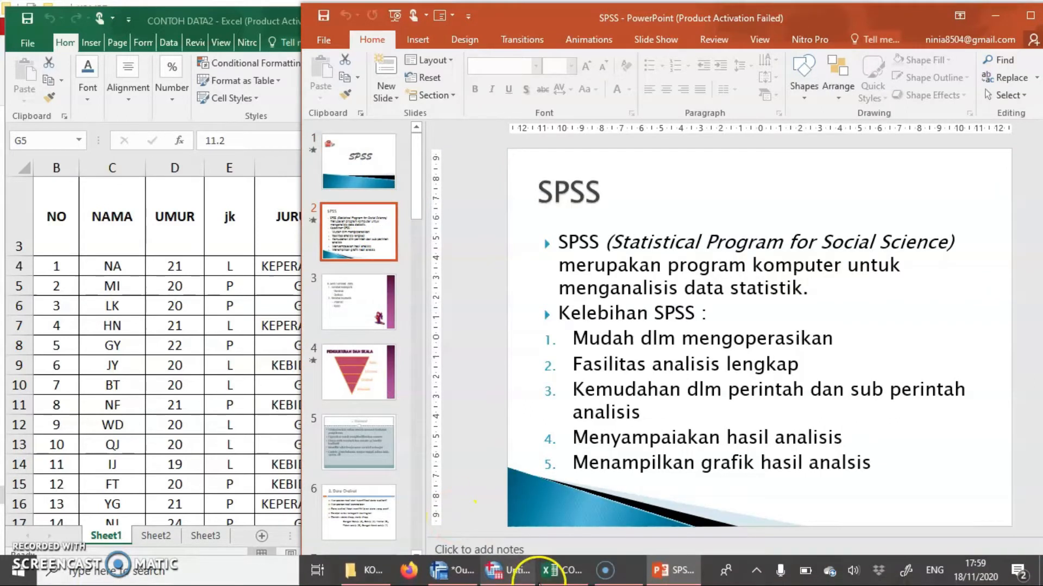
Step: Switch back to the Untitled2 dataset in SPSS and compare its Data View and Variable View, ending in Variable View
mouse_move(579, 577)
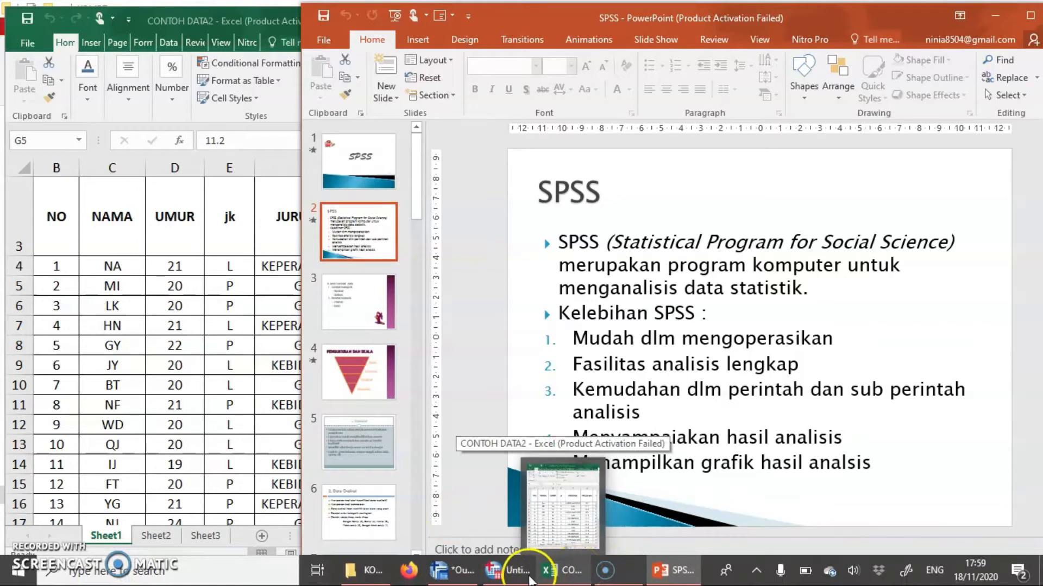
left_click(444, 579)
left_click(530, 505)
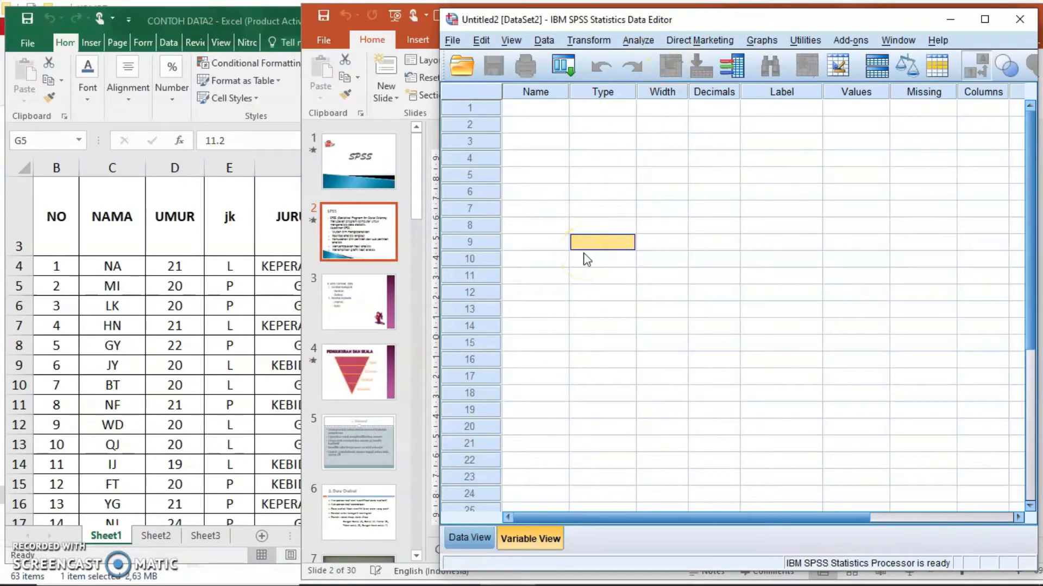
left_click(472, 540)
left_click(534, 539)
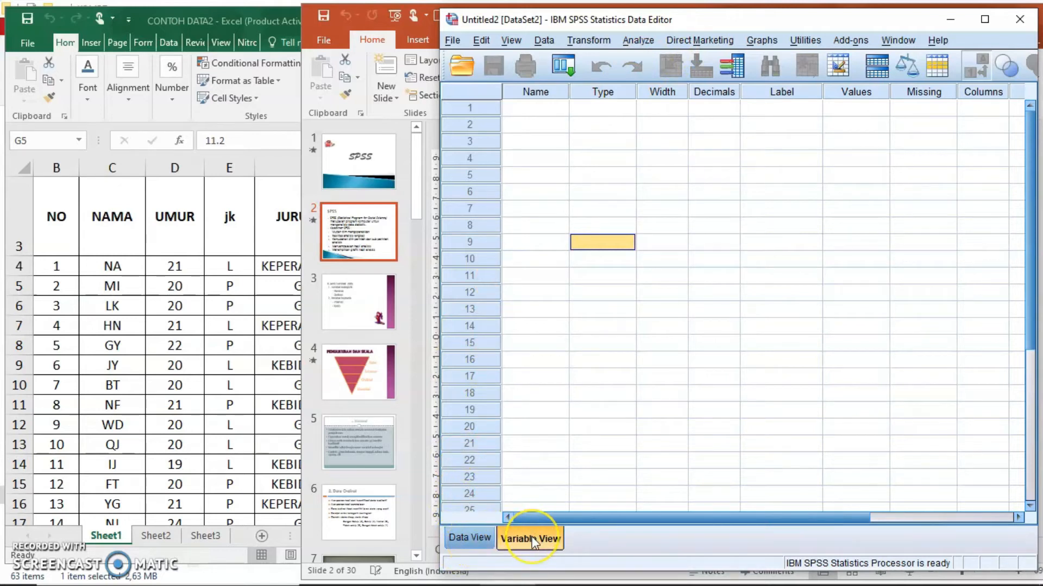
left_click(478, 543)
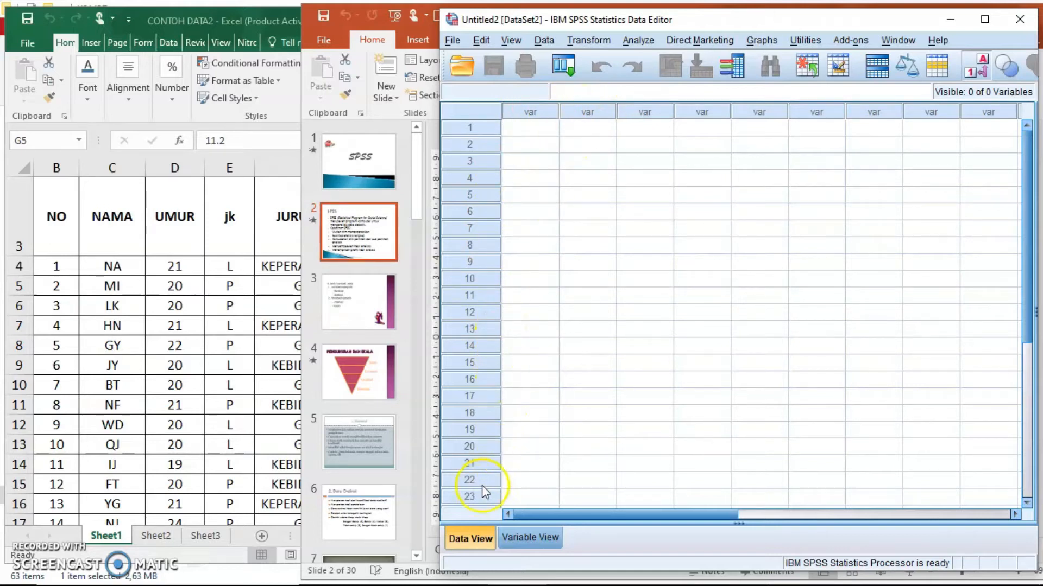
left_click(514, 534)
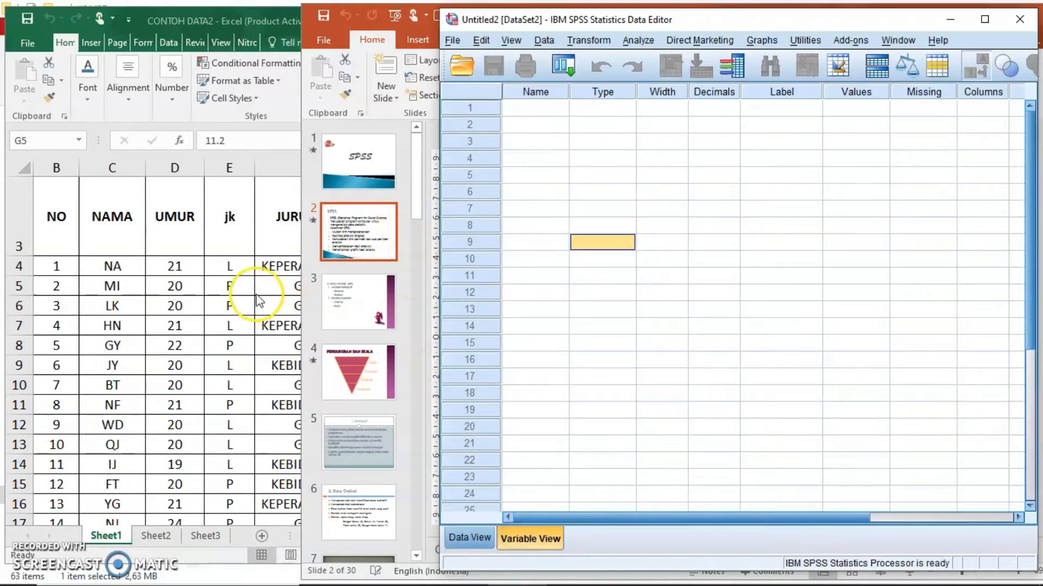
Step: Select the first variable's Name cell, and switch to the CONTOH DATA2 workbook in Excel to examine its data columns
left_click(548, 109)
left_click(243, 255)
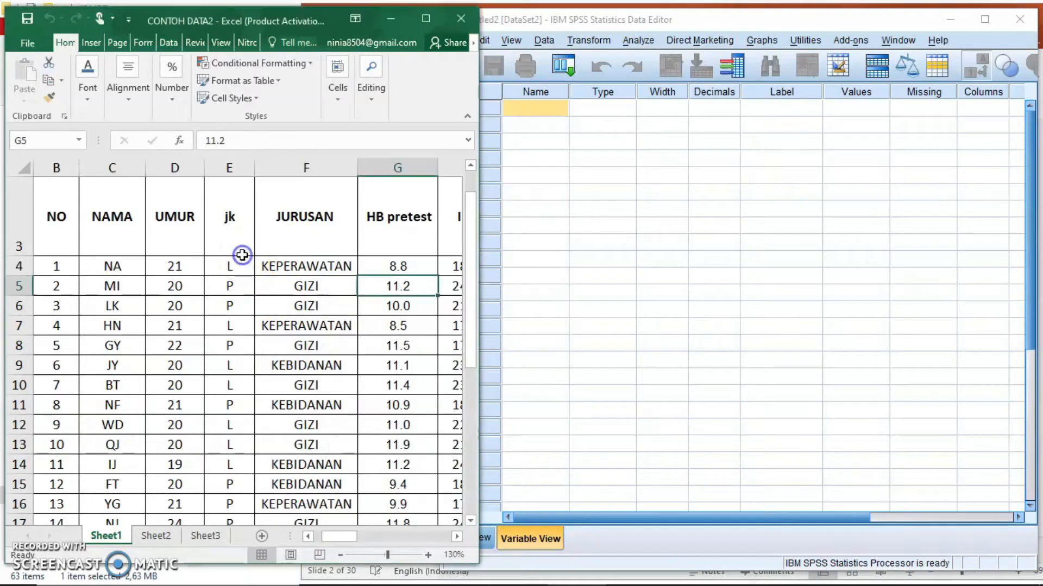
mouse_move(471, 337)
left_mouse_down()
mouse_move(472, 349)
mouse_move(474, 340)
left_mouse_up()
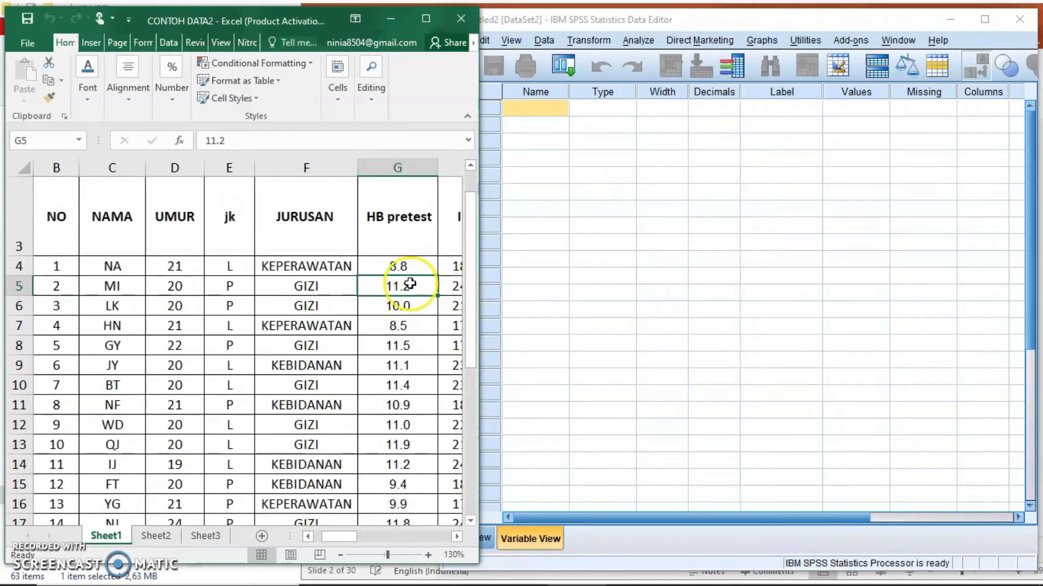
Step: Examine the remaining data columns of the CONTOH DATA2 worksheet, from HB pretest and IMT onward
left_click(456, 537)
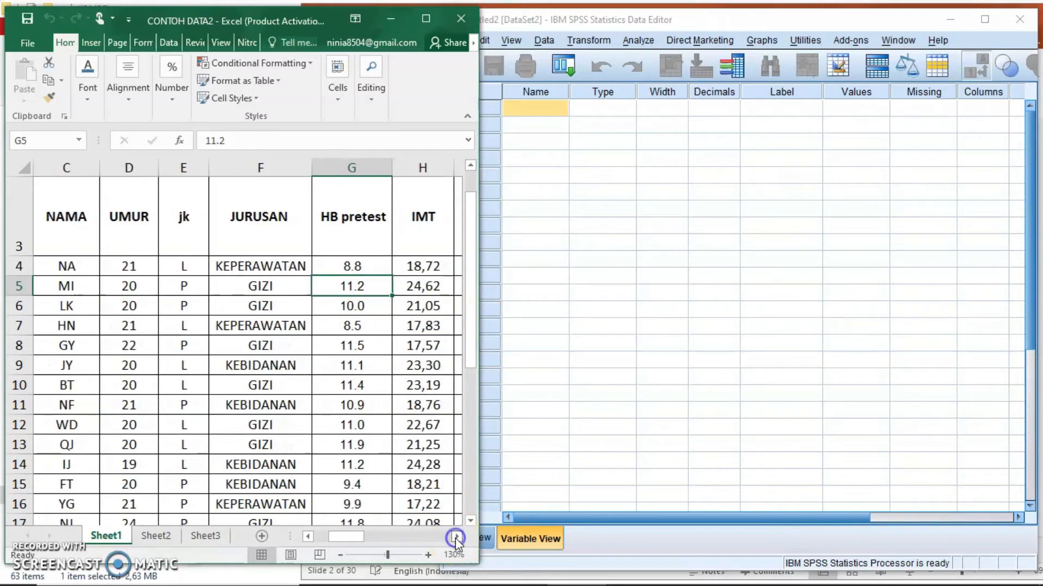
left_click(456, 537)
left_click(456, 538)
left_click(456, 538)
left_click(456, 538)
left_click(456, 537)
left_click_drag(377, 539, 321, 542)
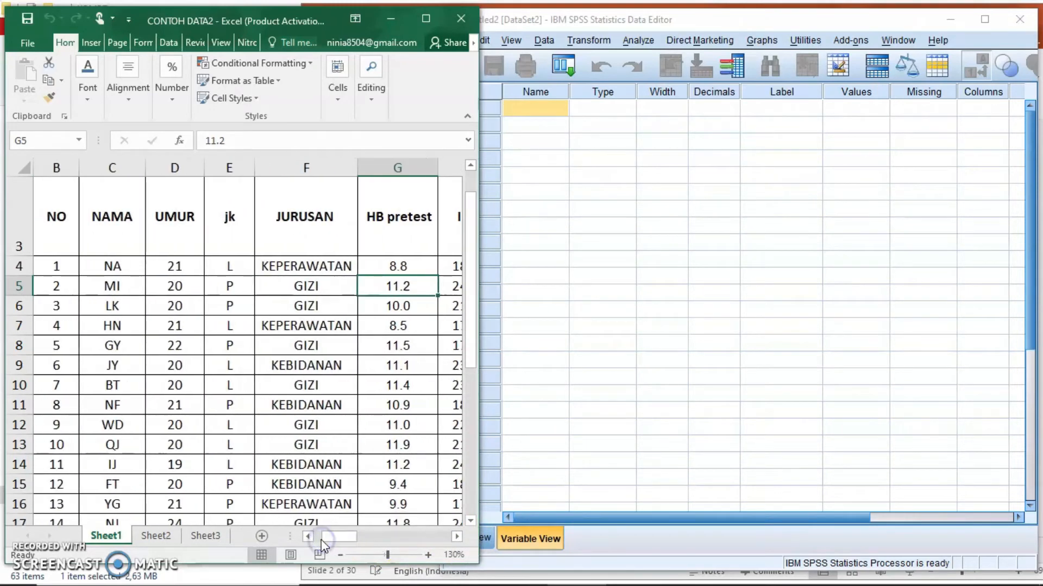
Step: Switch back to the Untitled2 dataset in SPSS and name the first variable nama_res
left_click(546, 461)
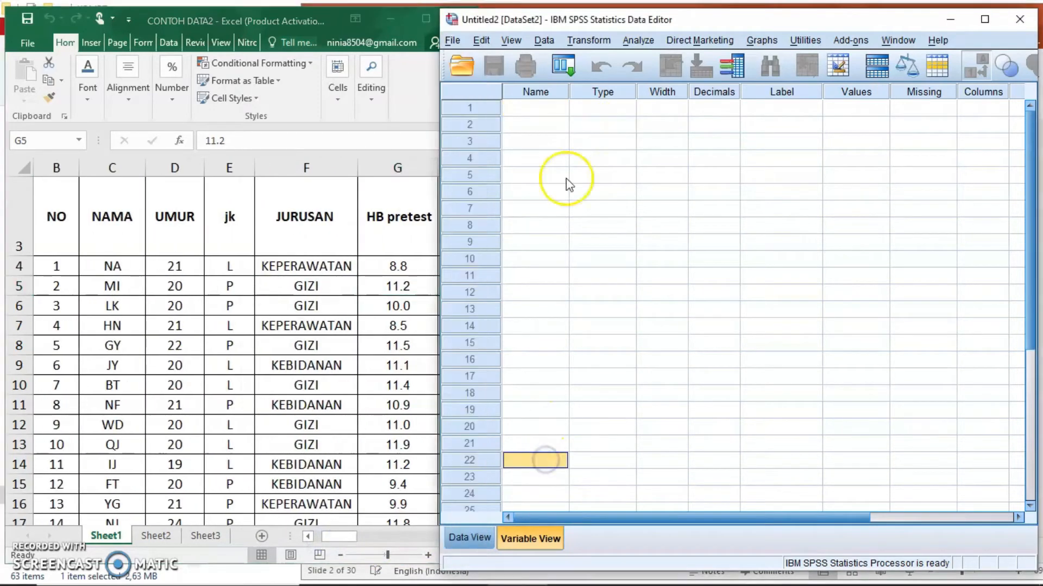
left_click(555, 112)
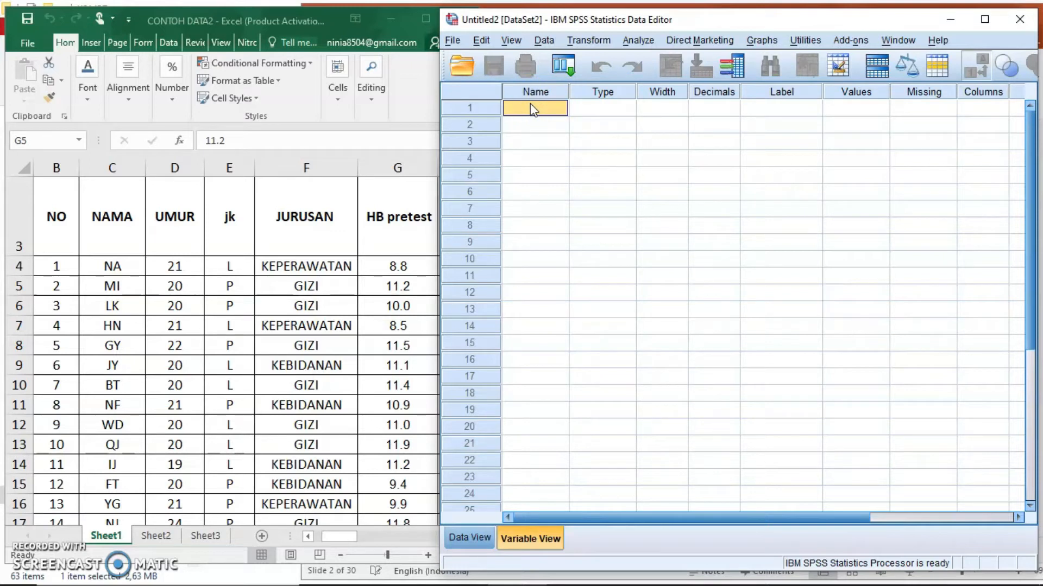
left_click(540, 115)
type("na")
left_click(555, 108)
type("ma_res")
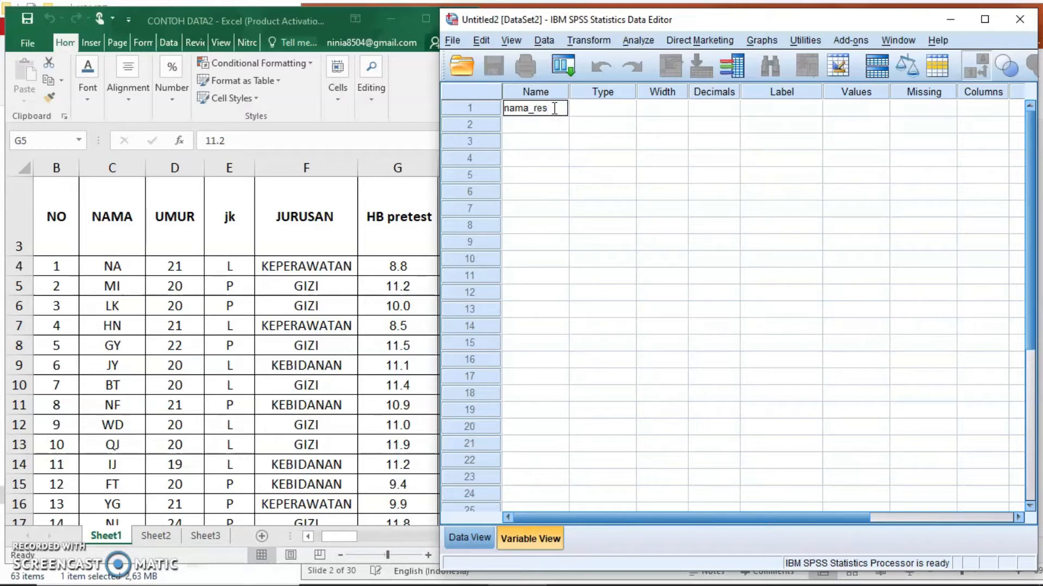
left_click(630, 113)
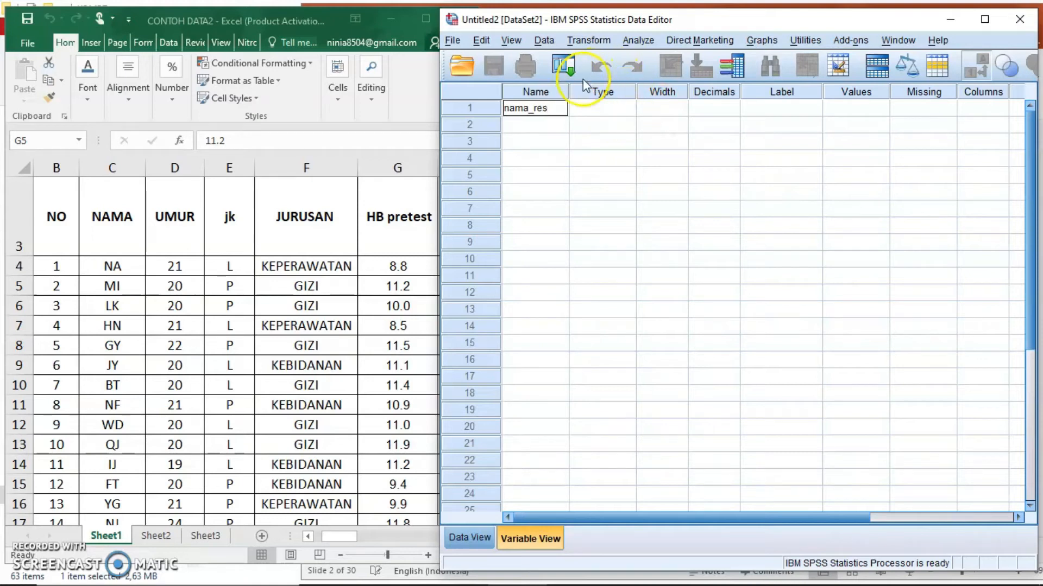
left_click(632, 108)
left_click(632, 108)
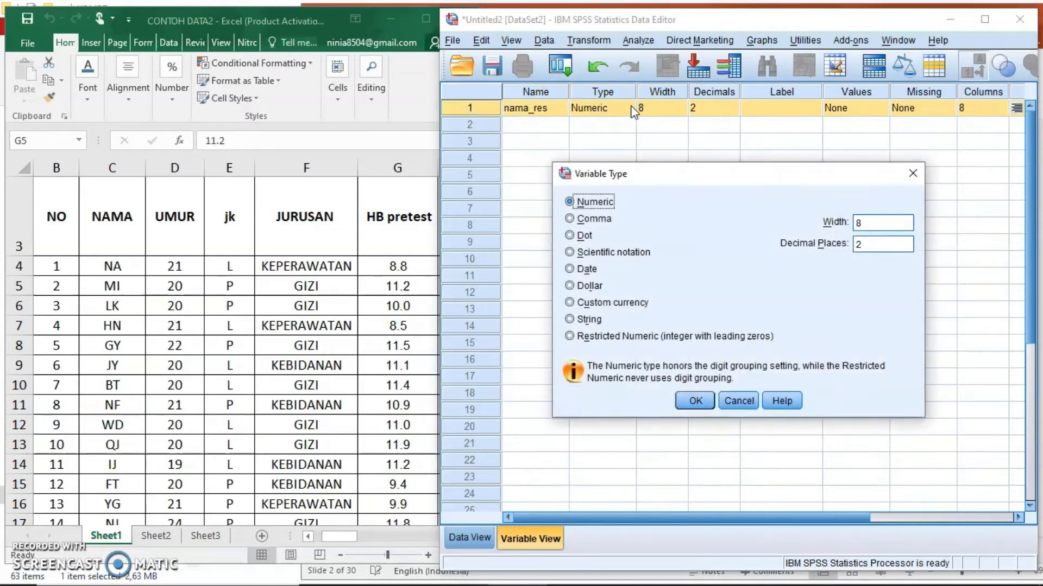
left_click(739, 400)
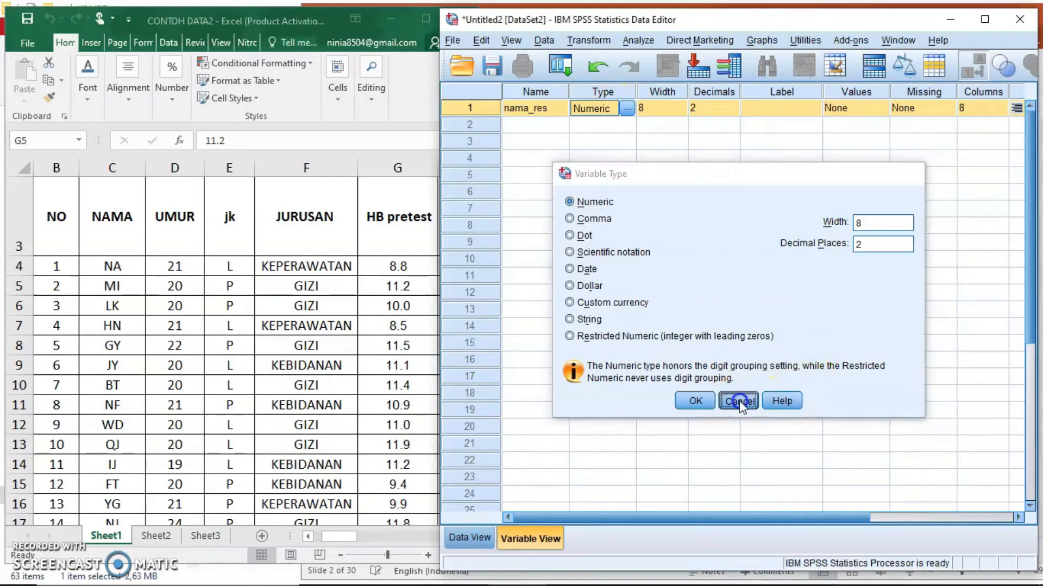
left_click(543, 123)
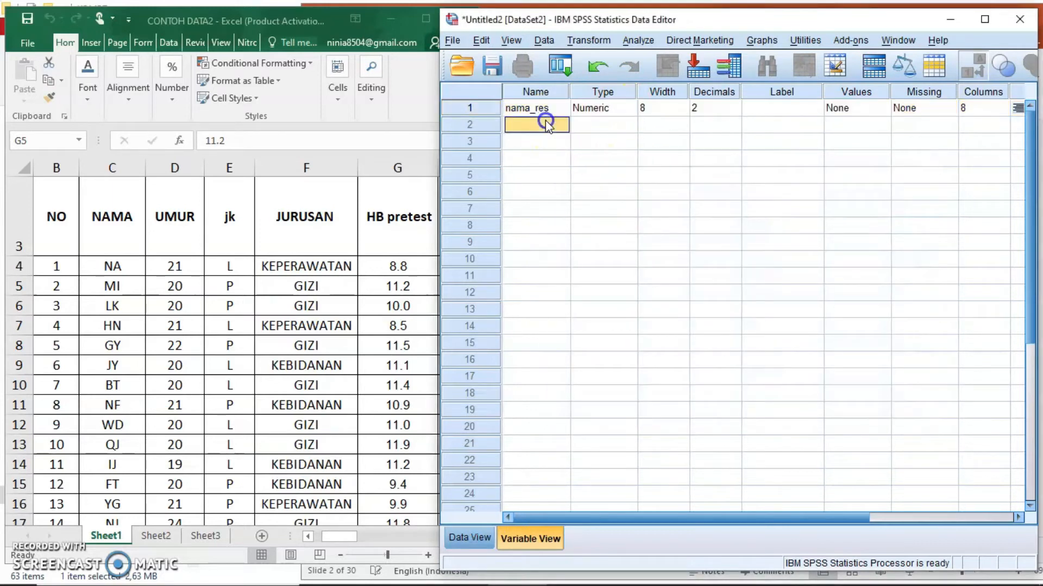
Step: Set the variable type of nama_res to String with 8 characters
left_click(632, 112)
left_click(632, 111)
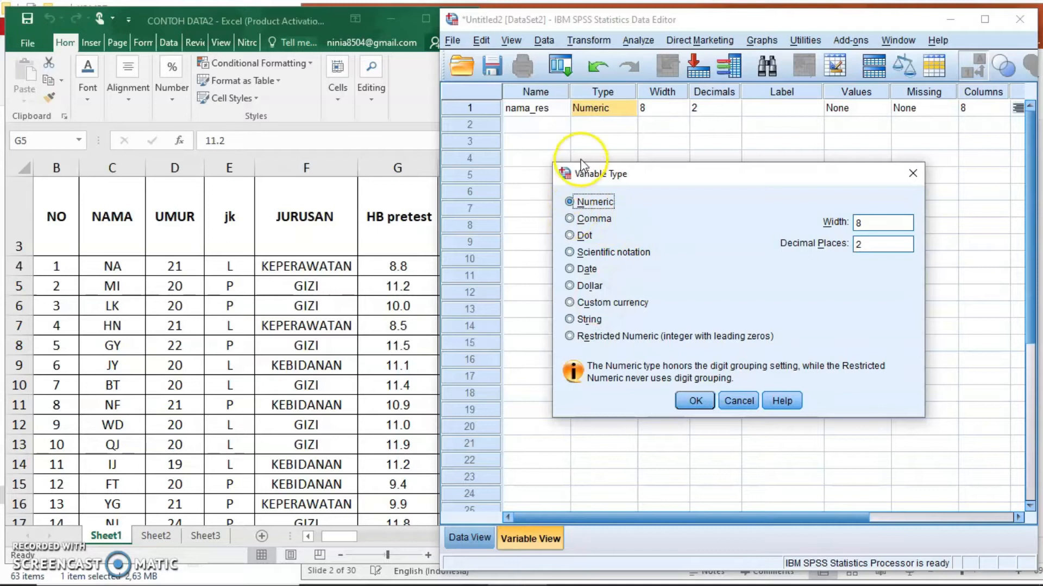
left_click(581, 320)
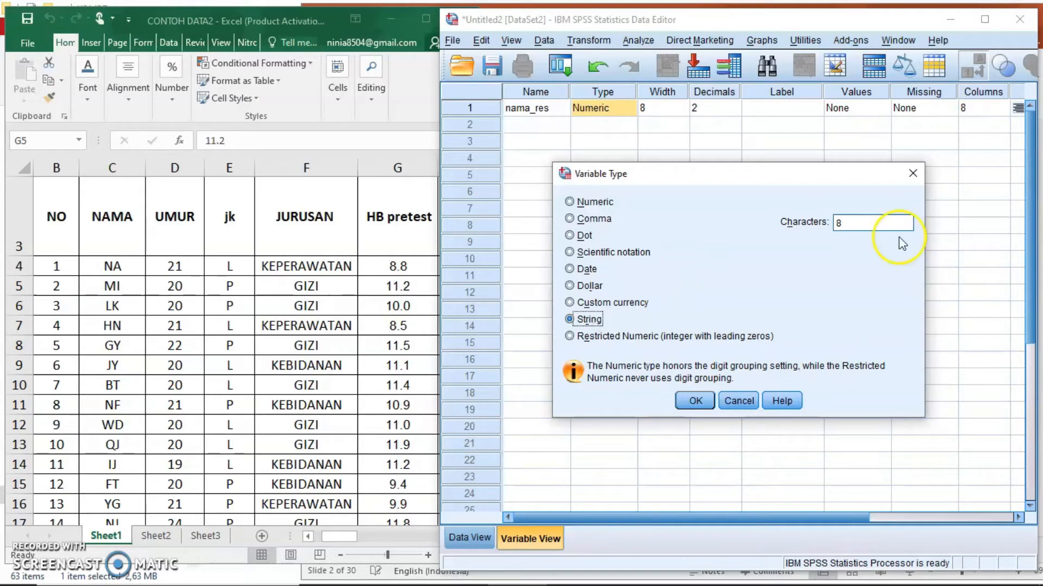
left_click(887, 225)
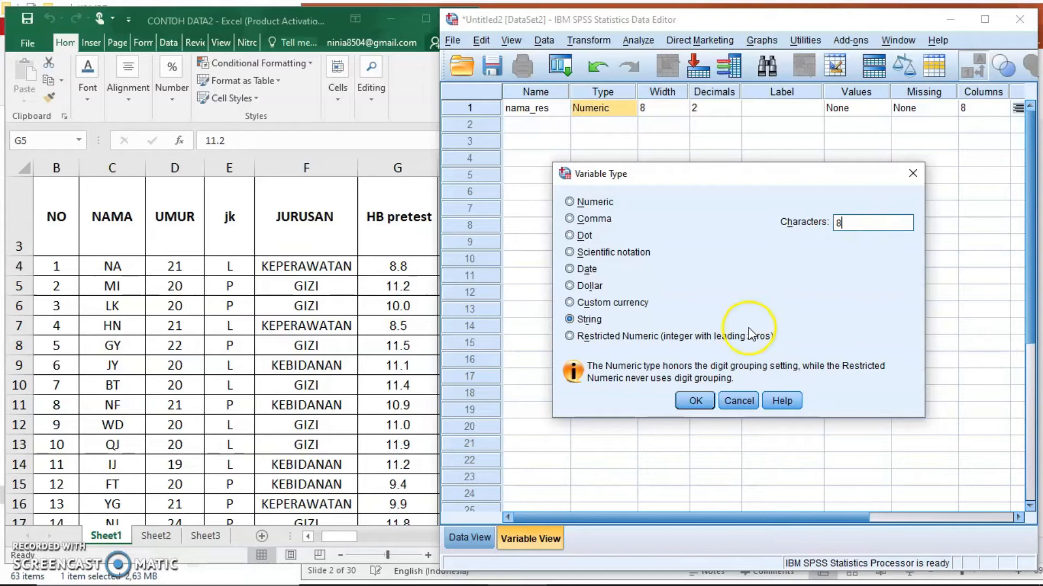
left_click(702, 402)
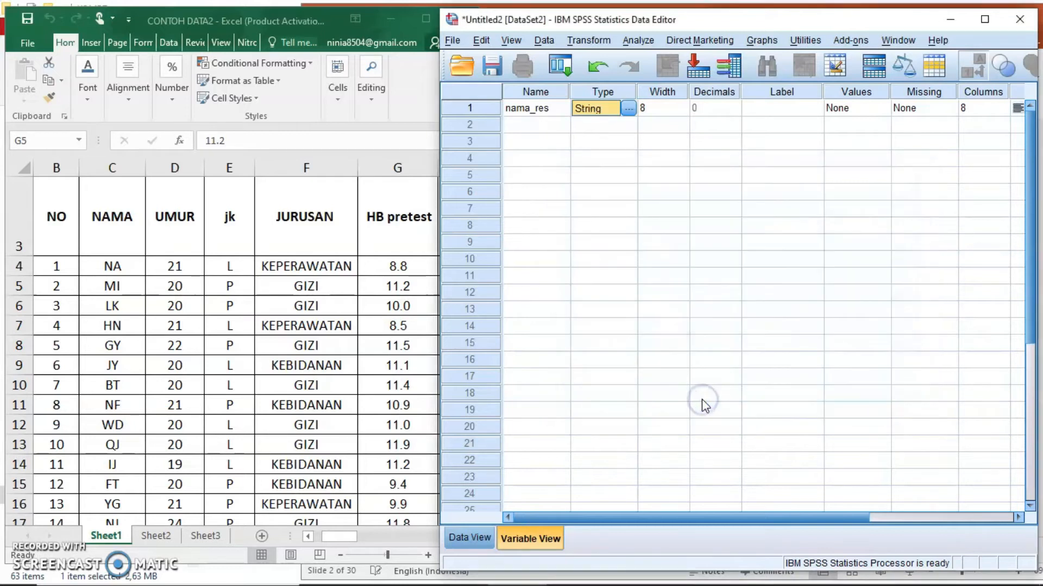
Step: Label the nama_res variable "nama responden" and review its alignment, measure and role settings
left_click(773, 112)
type("na")
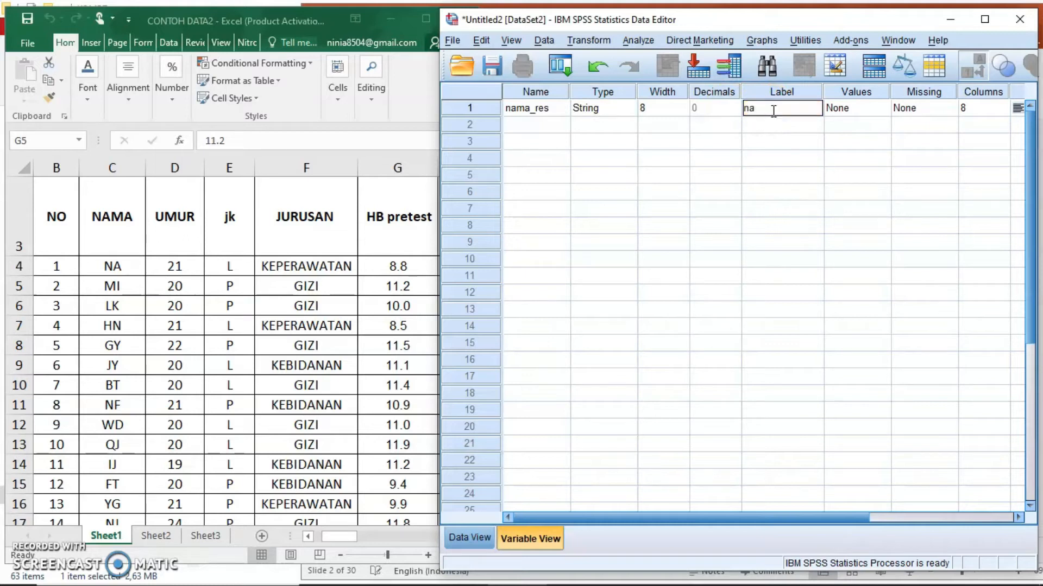
type("ma responden")
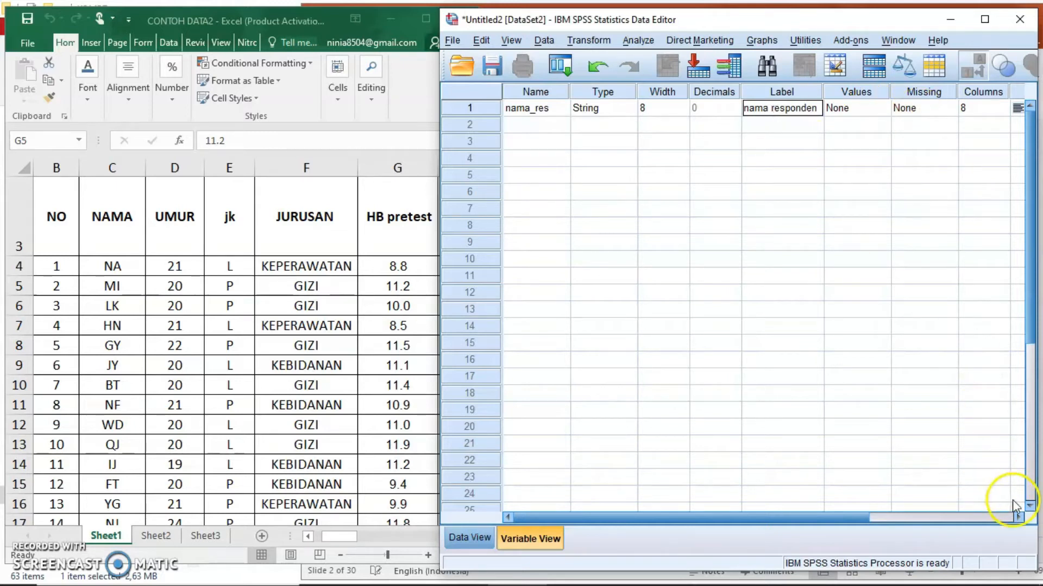
left_click(1019, 518)
left_click(1019, 519)
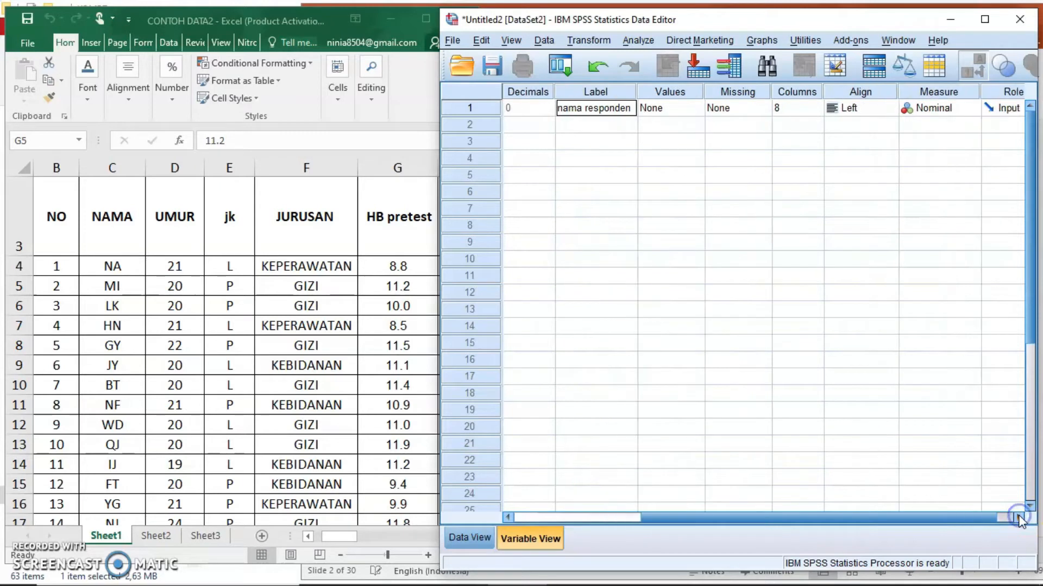
left_click(1018, 519)
left_click(581, 517)
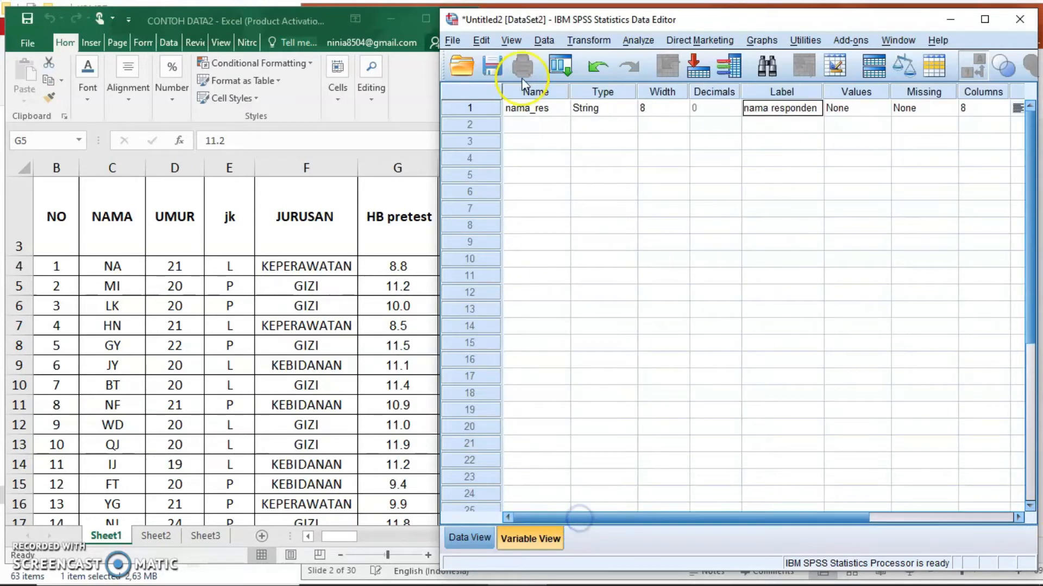
Step: Add a second variable named umur_res with the Numeric type
left_click(522, 124)
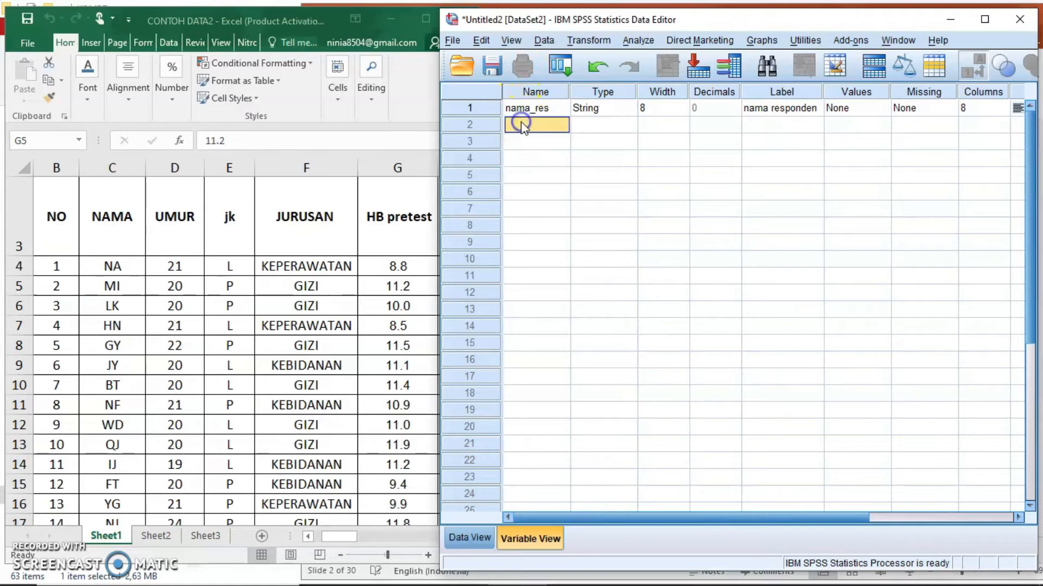
type("umur_res")
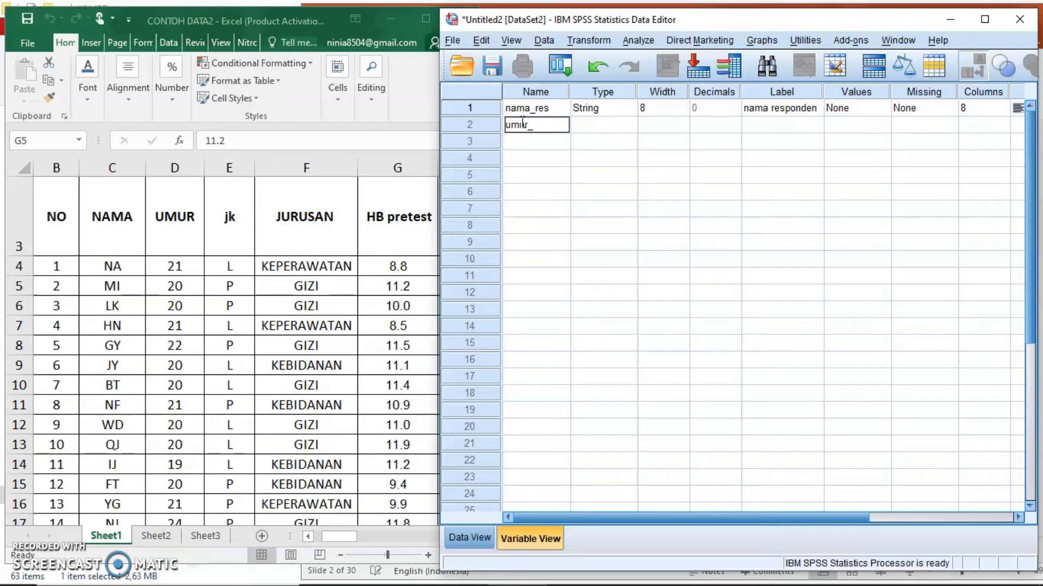
left_click(605, 125)
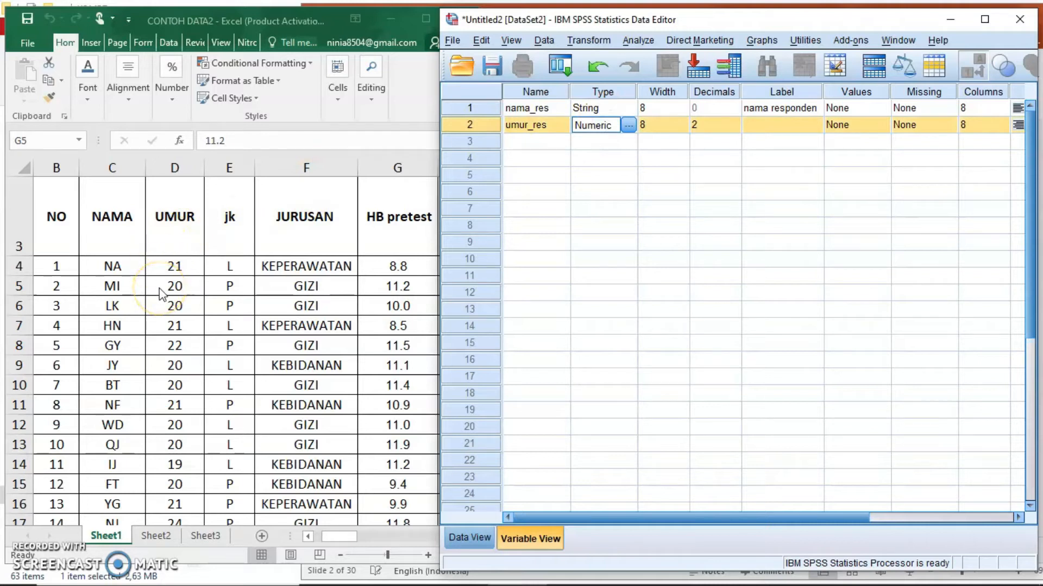
left_click(629, 126)
left_click(596, 204)
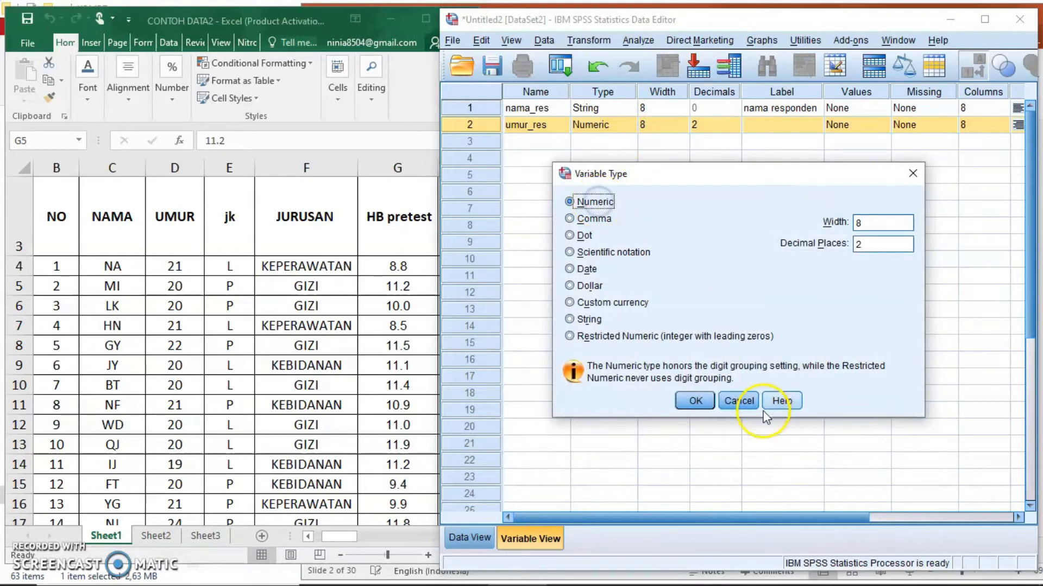
left_click(708, 401)
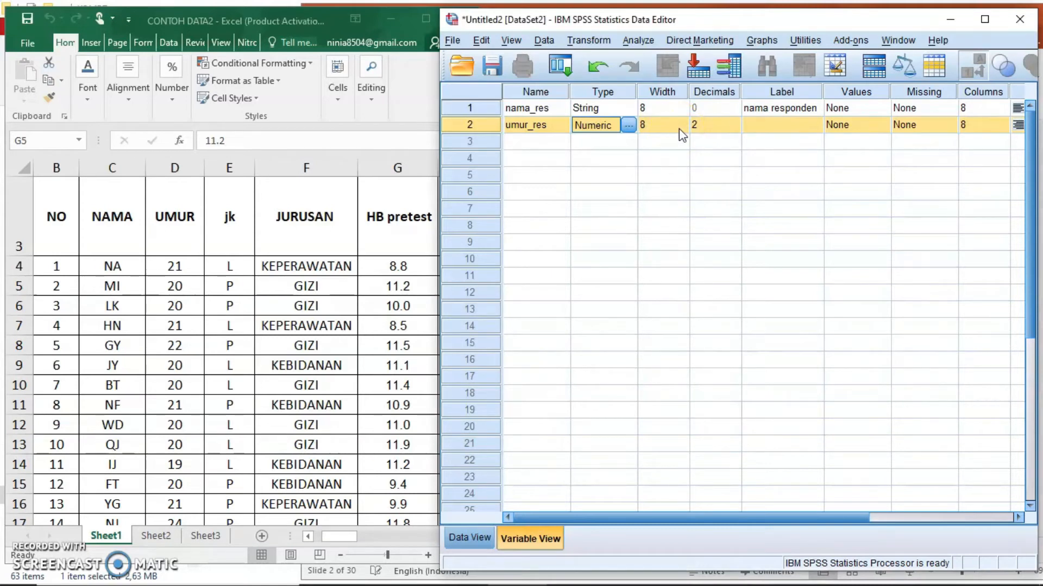
Step: Set the decimals of umur_res to 0 and label the variable "umur responden"
left_click(729, 126)
left_click(734, 130)
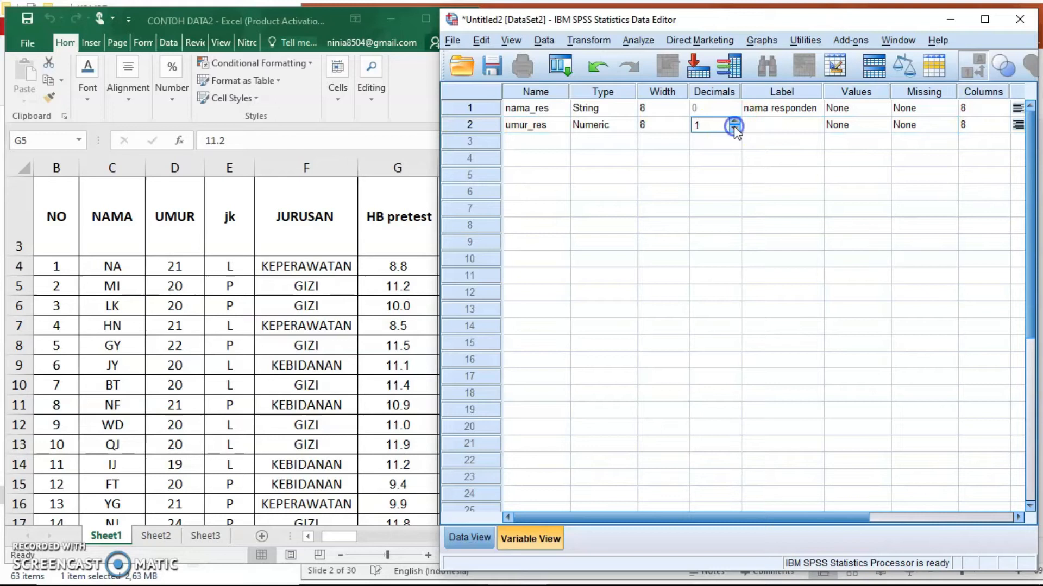
left_click(781, 133)
type("umur responden")
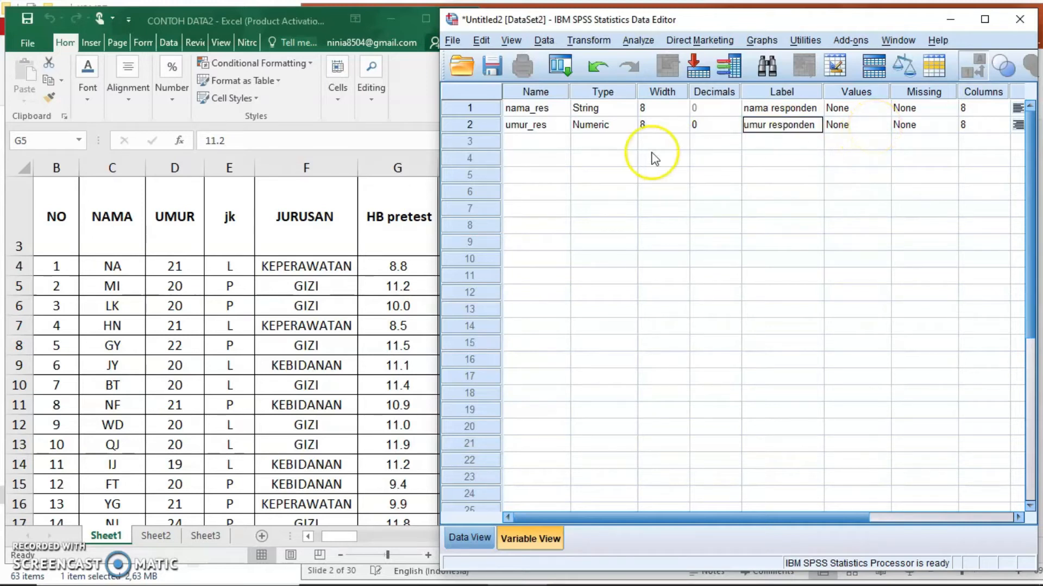
Step: Add a third variable named jk with the Numeric type
left_click(543, 142)
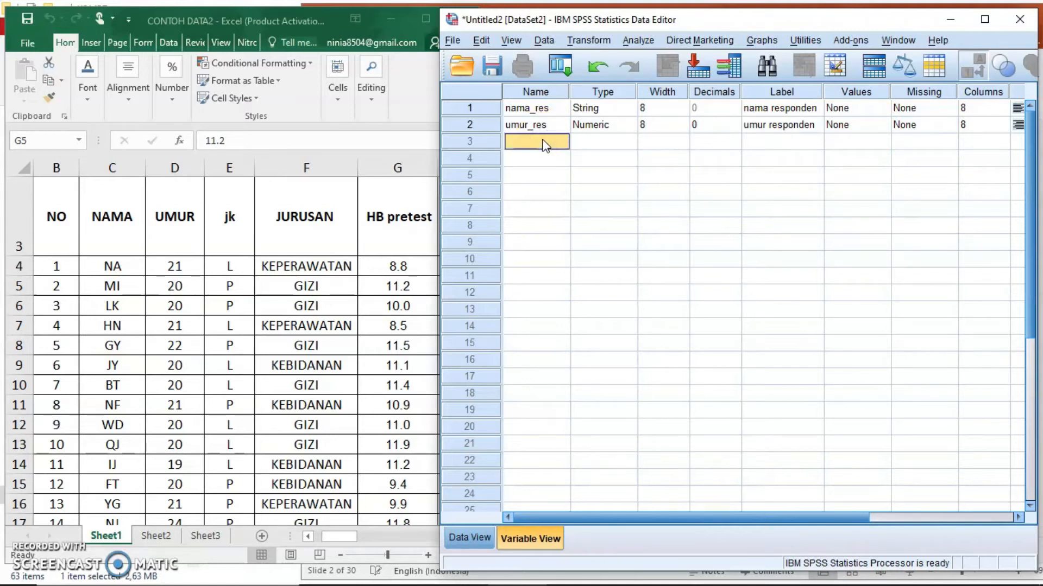
type("jk")
left_click(618, 143)
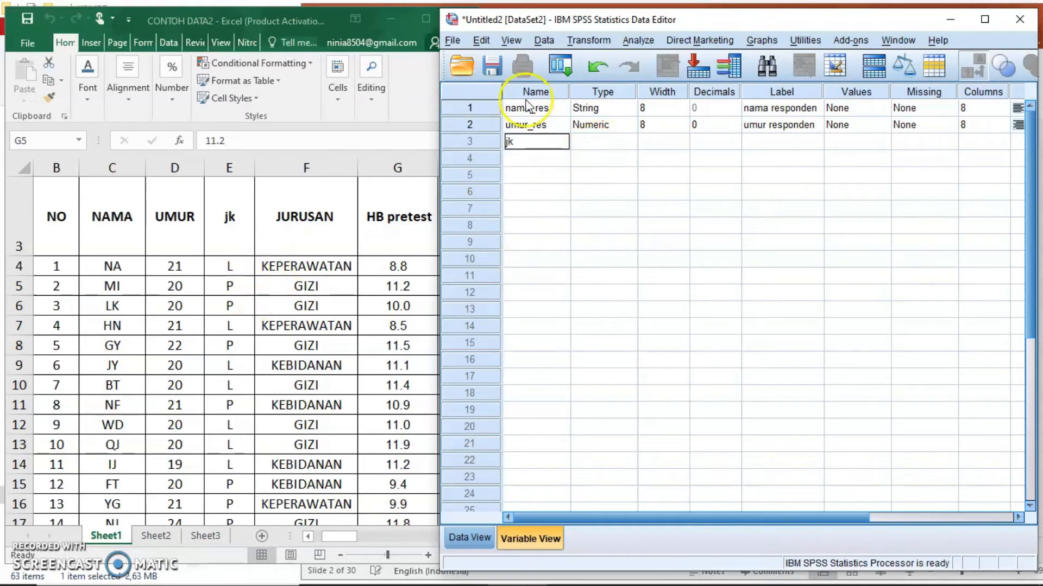
left_click(625, 142)
left_click(631, 142)
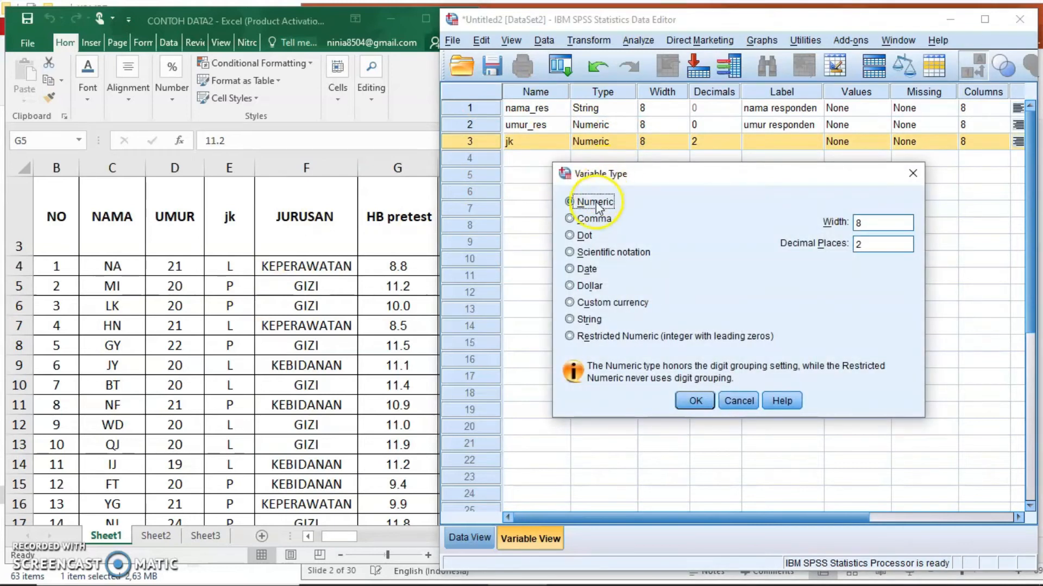
left_click(695, 401)
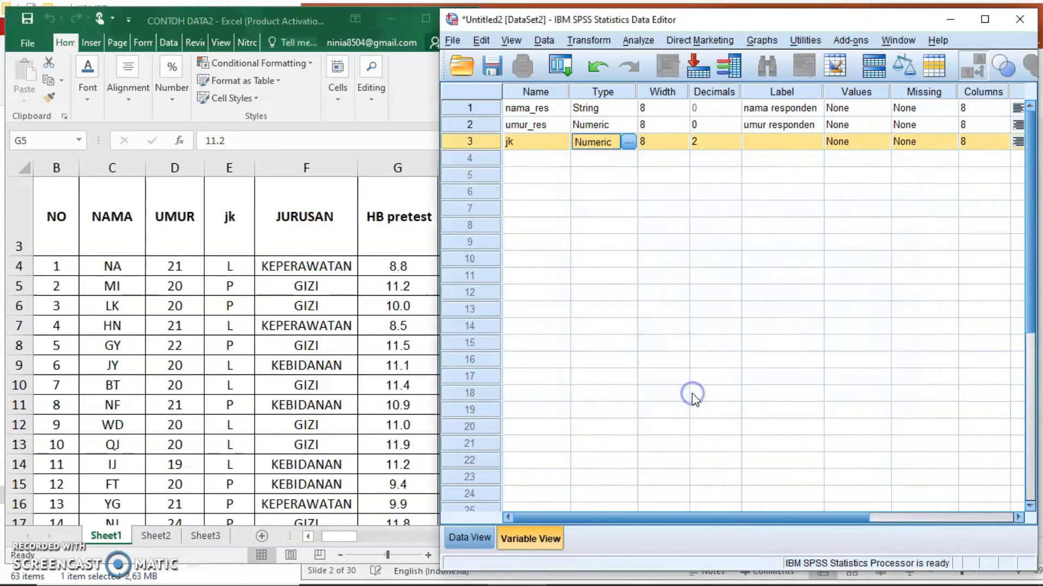
Step: Set the decimals of jk to 0 and label the variable "jenis kelamin"
left_click(730, 143)
left_click(735, 145)
left_click(735, 145)
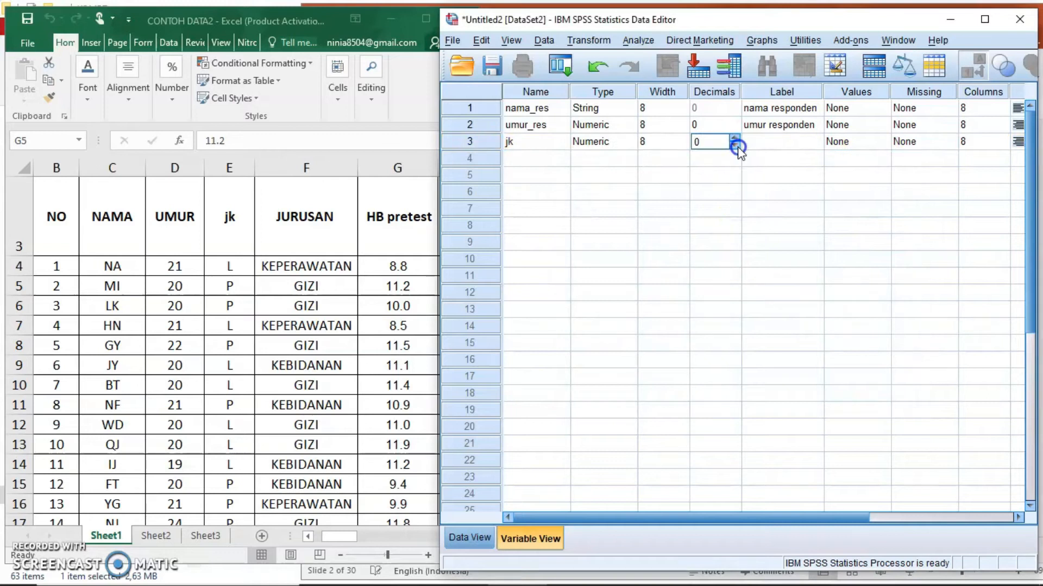
left_click(782, 144)
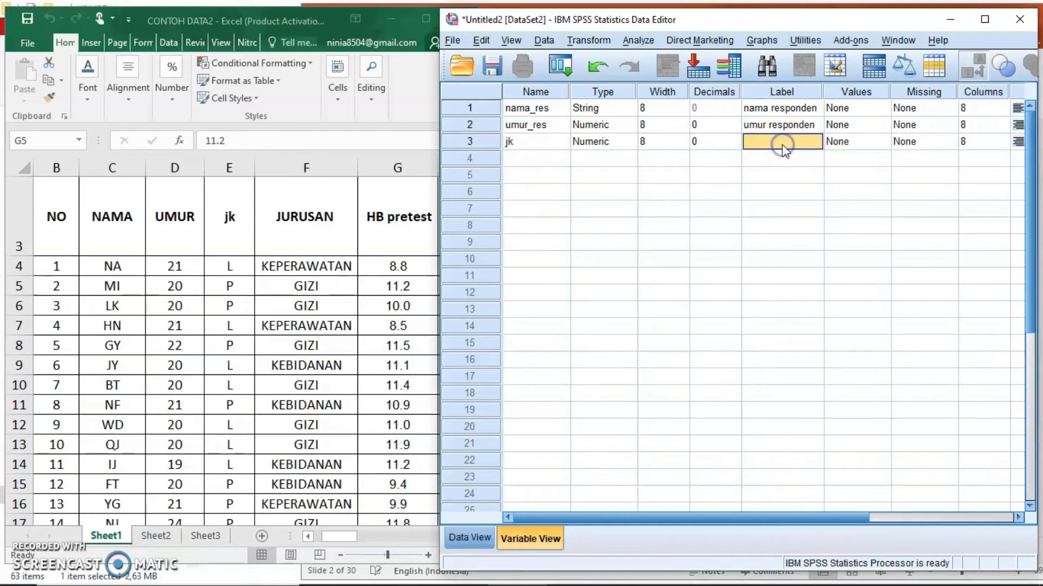
type("jenis kelamin")
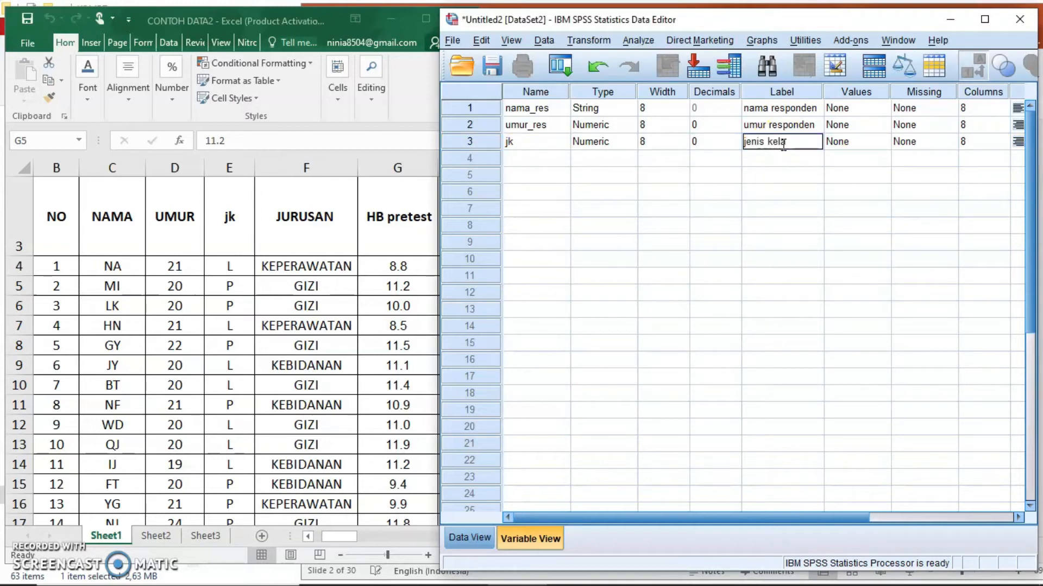
Step: Add a value label for the jenis kelamin variable that assigns 1 to "laki - laki"
left_click(1018, 518)
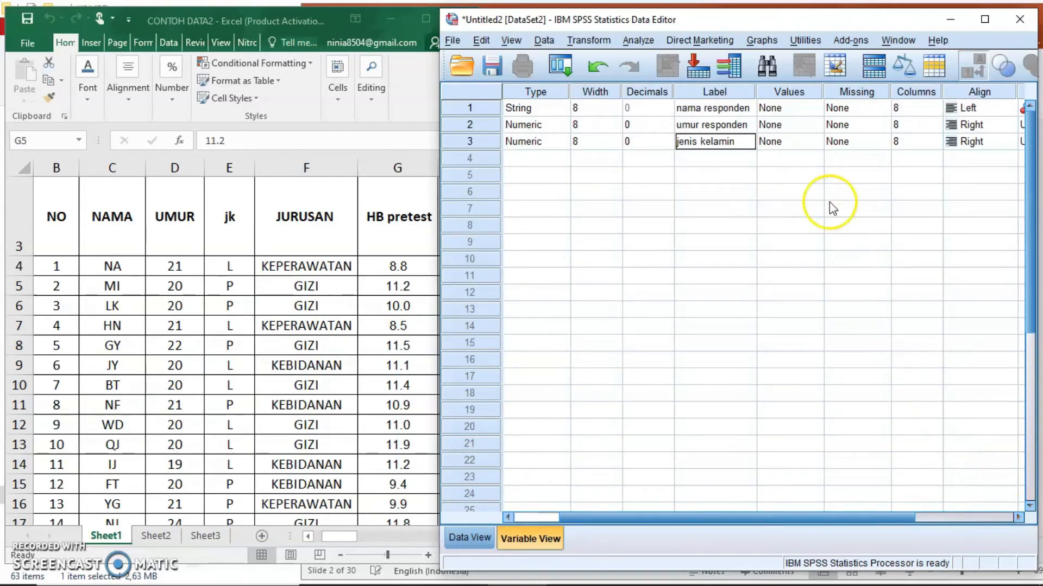
left_click(816, 143)
left_click(816, 142)
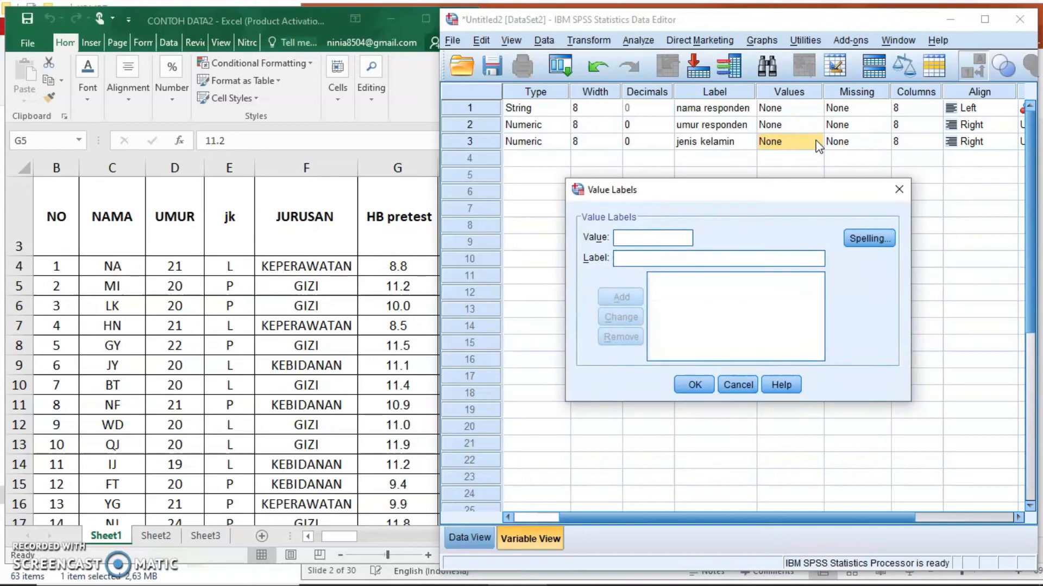
left_click(628, 258)
type("laki - laki")
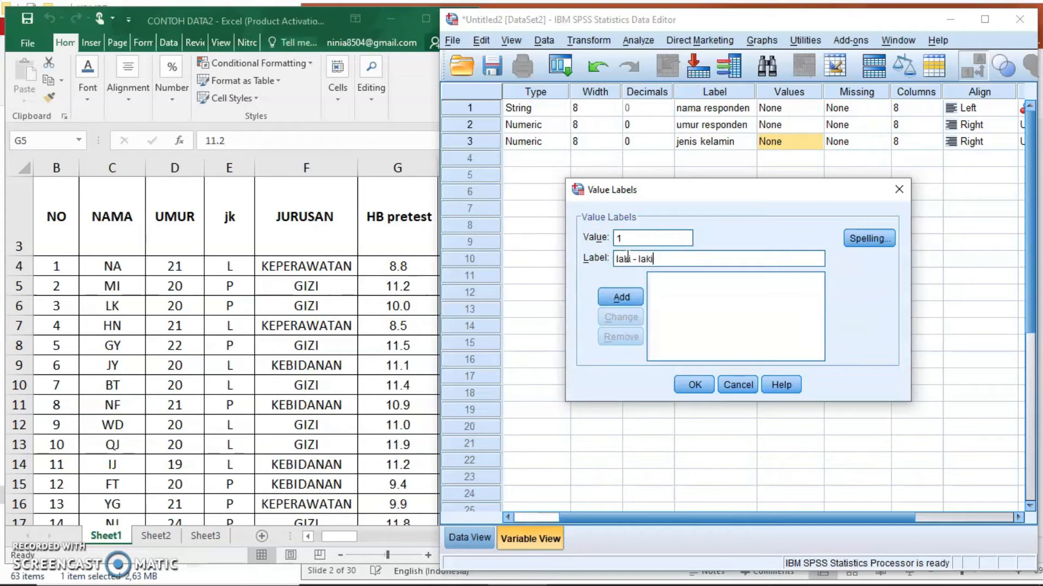
left_click(622, 301)
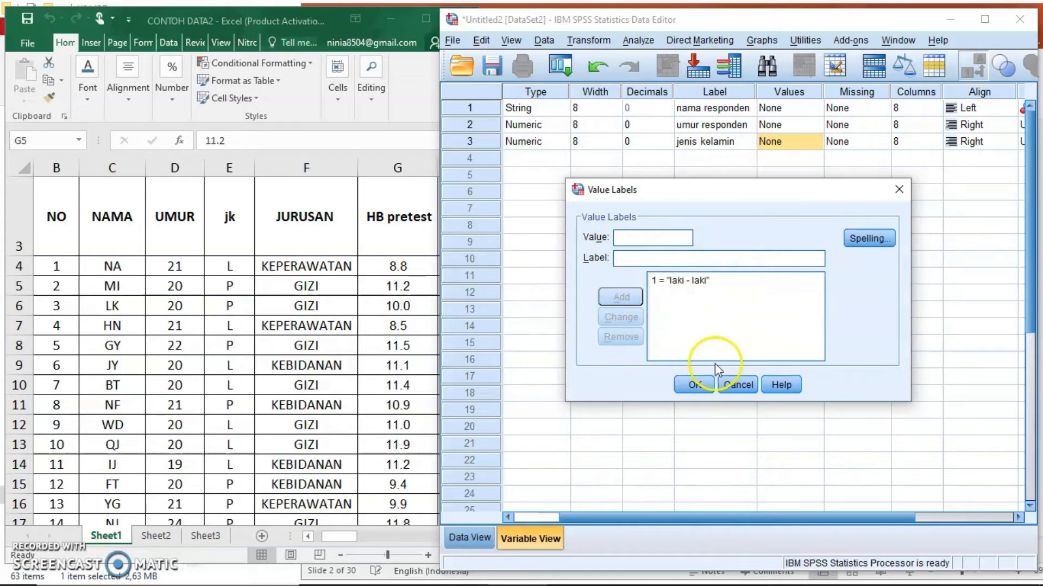
Step: Add the value label 2 = "perempuan" to the jenis kelamin variable and apply the value labels
left_click(667, 282)
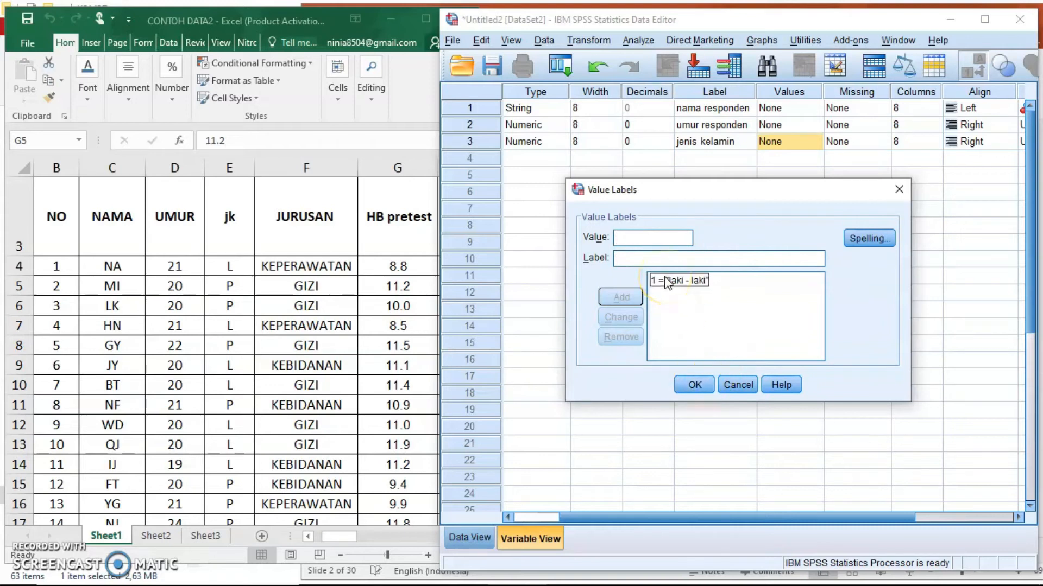
left_click(666, 257)
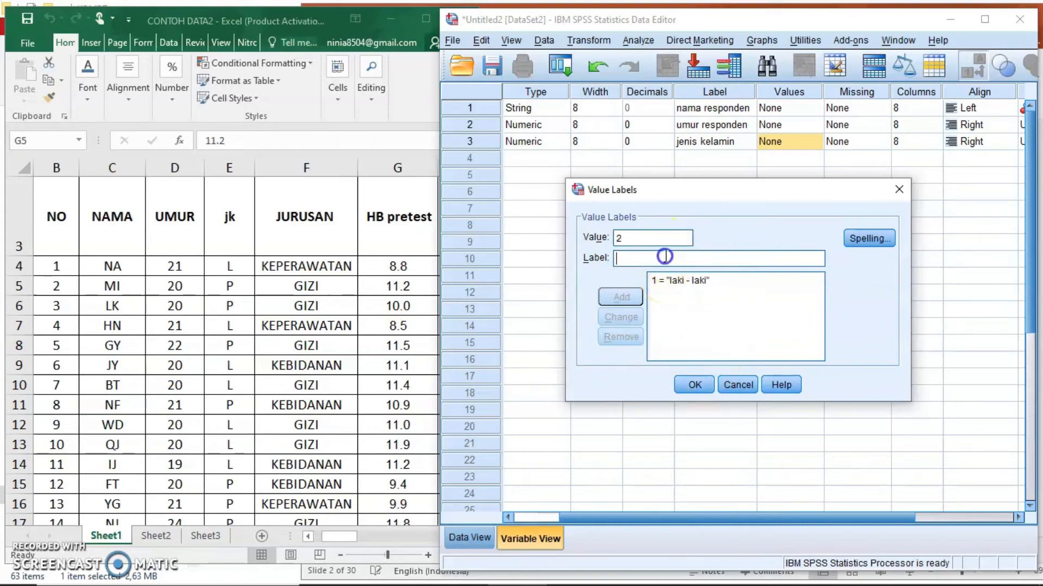
type("perempuan")
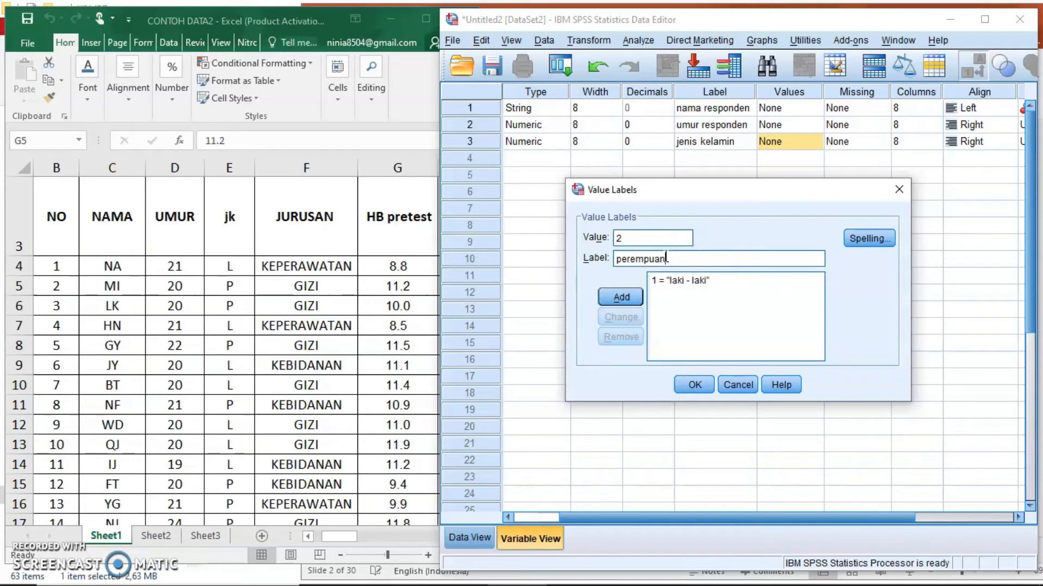
left_click(621, 297)
left_click(683, 384)
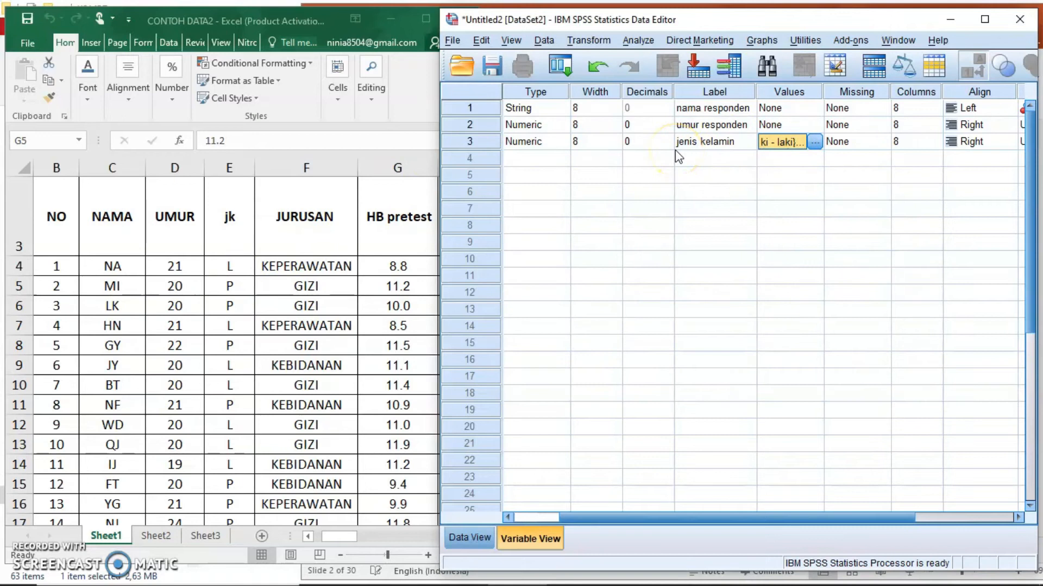
Step: Try to name the fourth variable jurusan
left_click(549, 162)
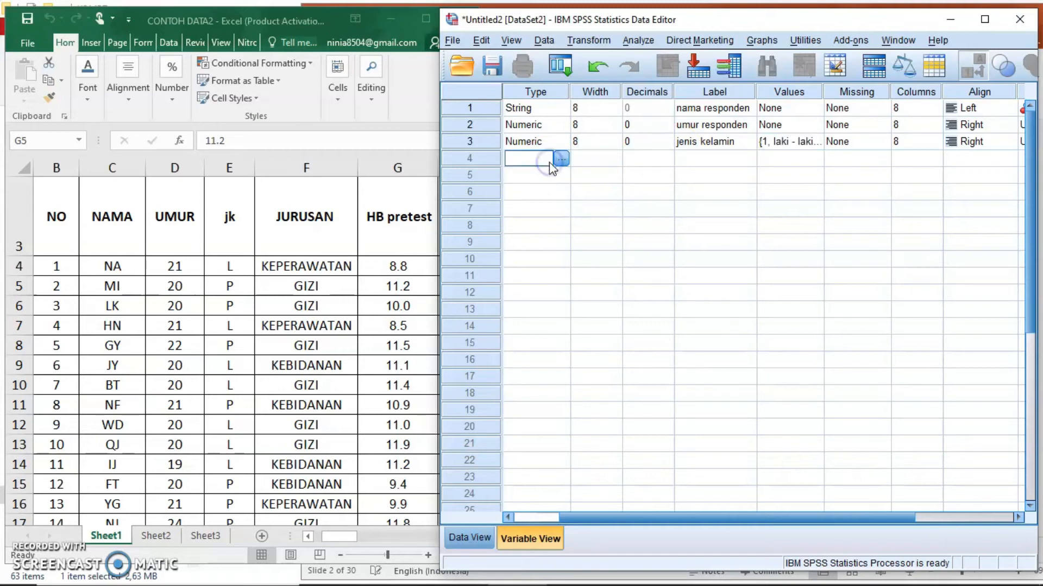
left_click(530, 518)
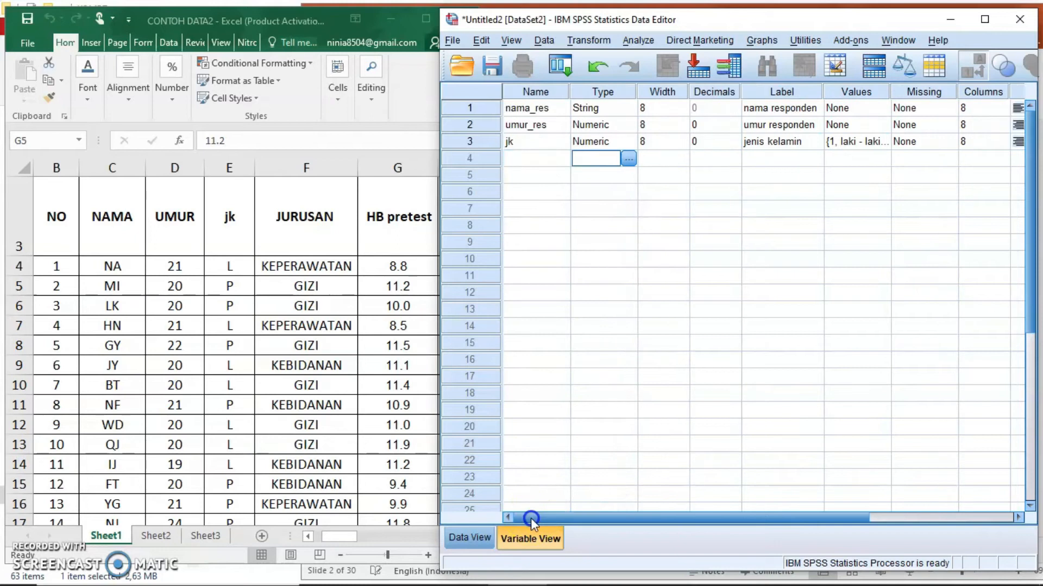
left_click(539, 157)
type("jurusan")
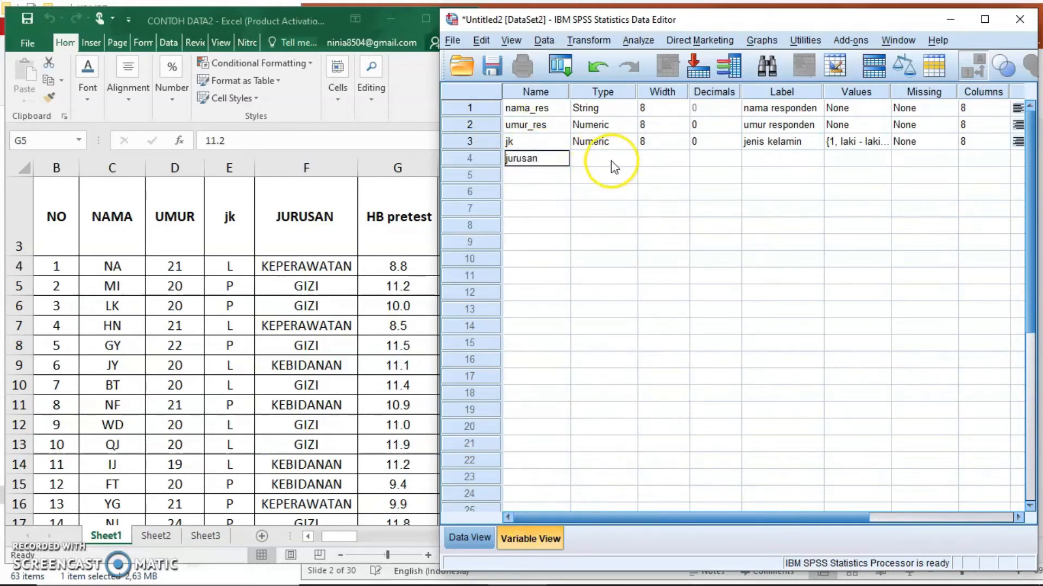
left_click(622, 162)
left_click(738, 319)
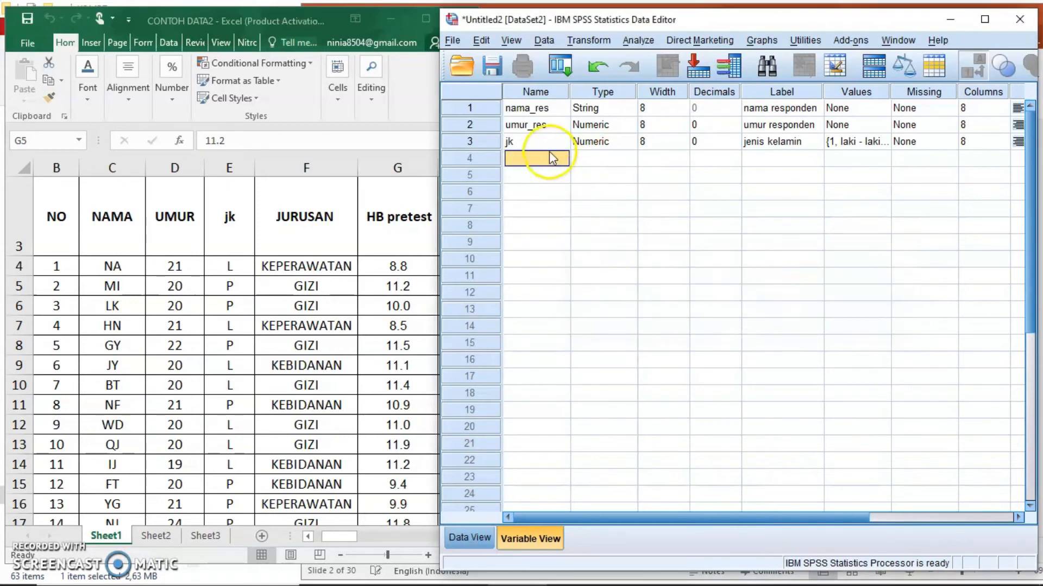
type("jurusan")
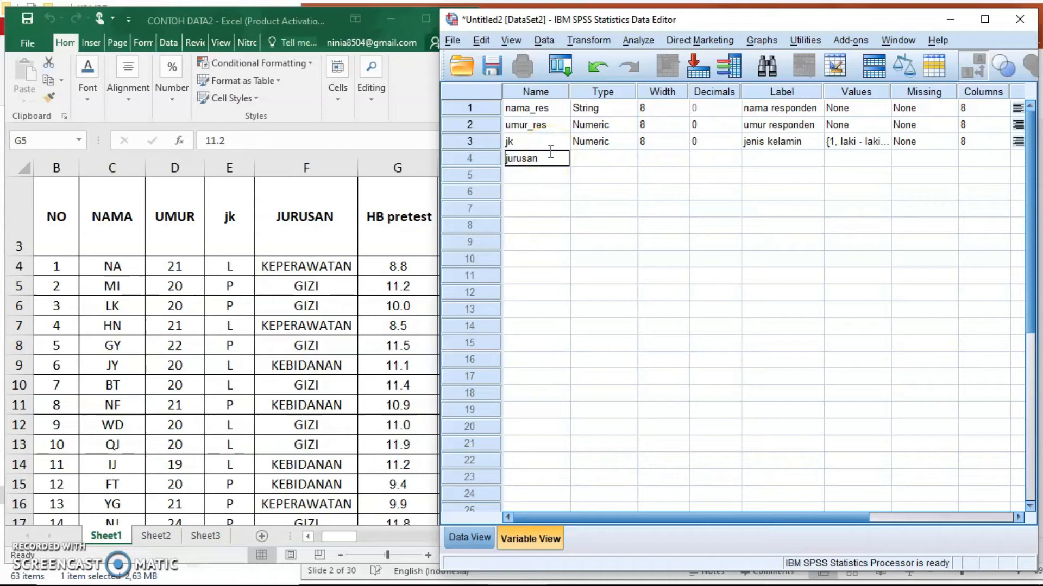
left_click(608, 162)
left_click(534, 158)
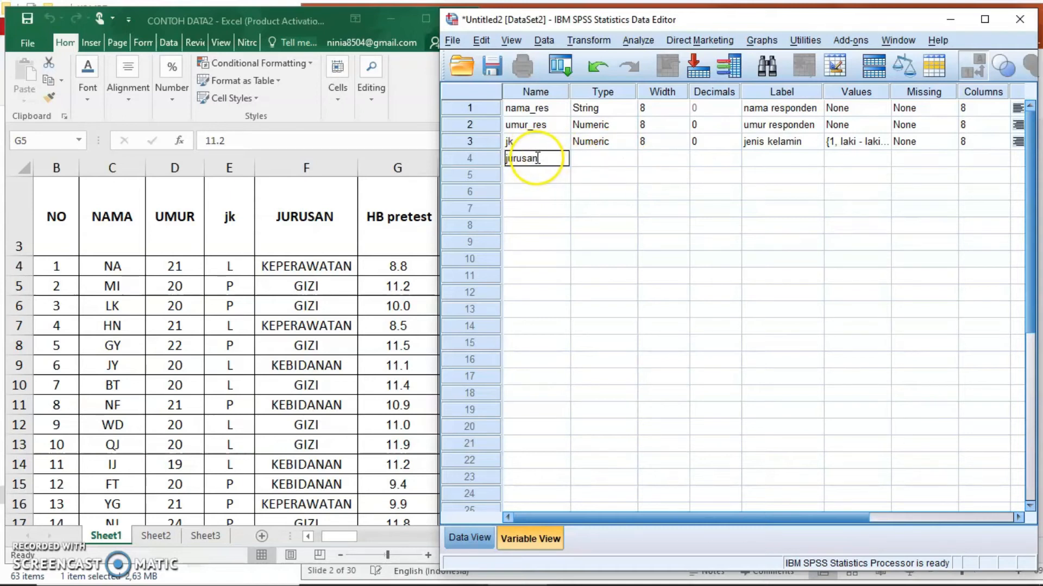
left_click(534, 158)
left_click(592, 165)
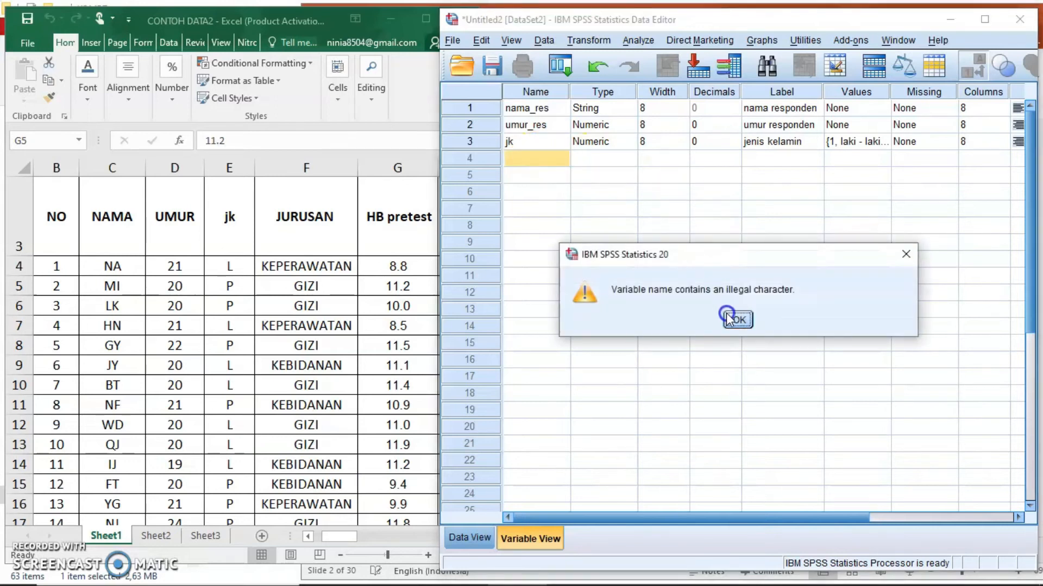
left_click(728, 319)
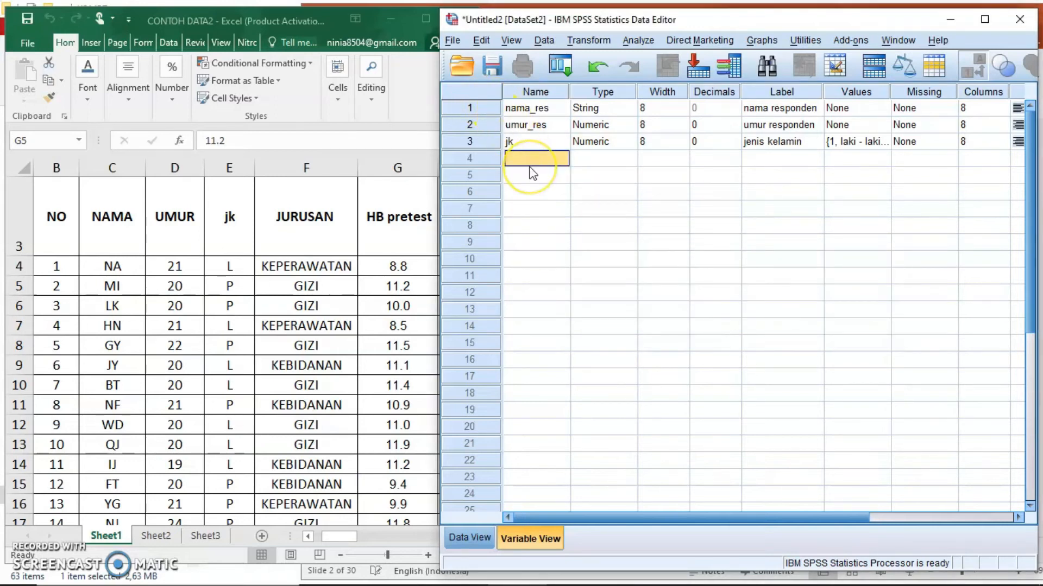
Step: Add a fourth variable named jurusan with the Numeric type
type("jurusan")
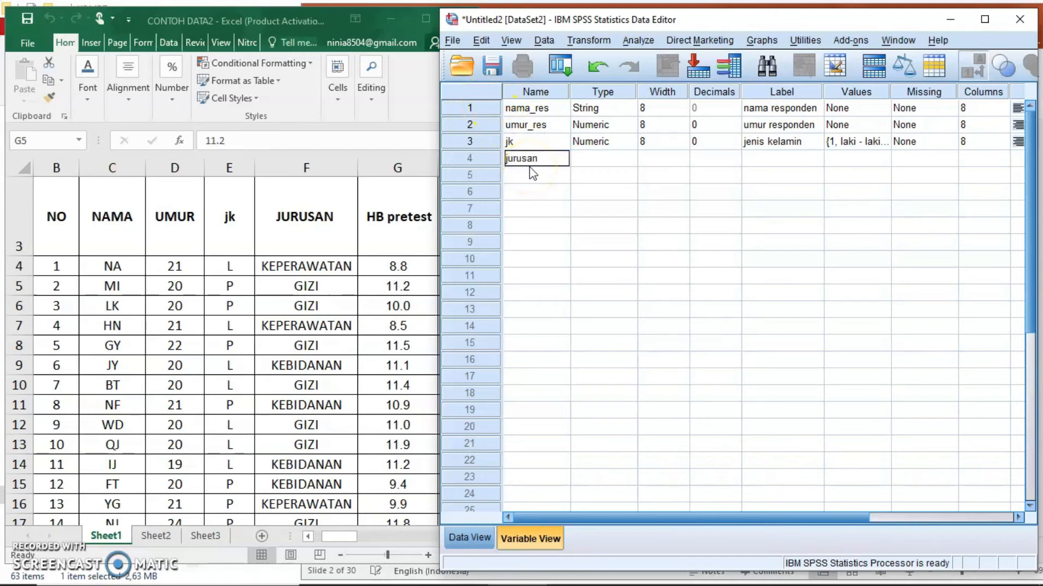
left_click(623, 159)
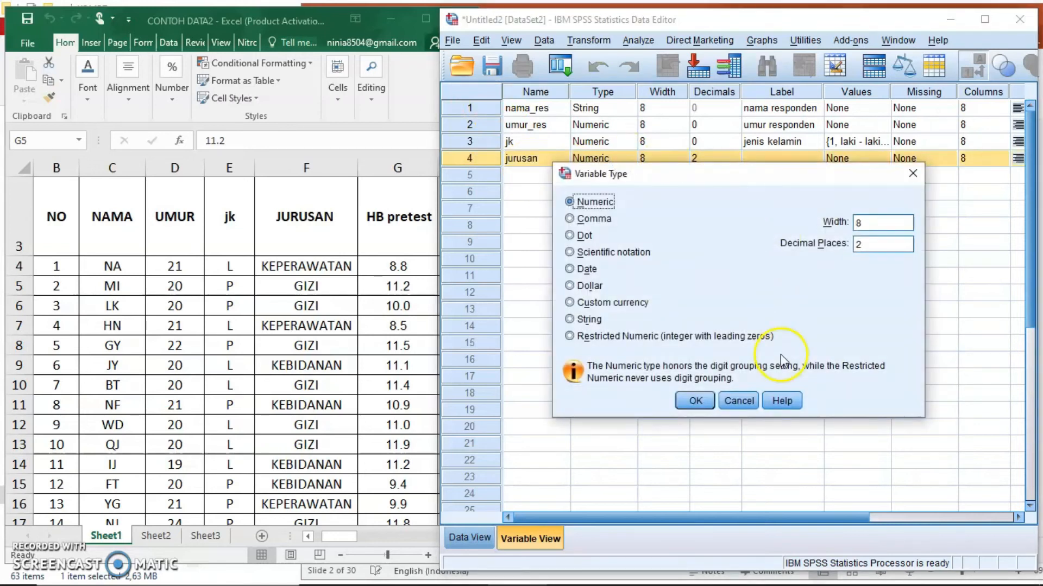
left_click(694, 400)
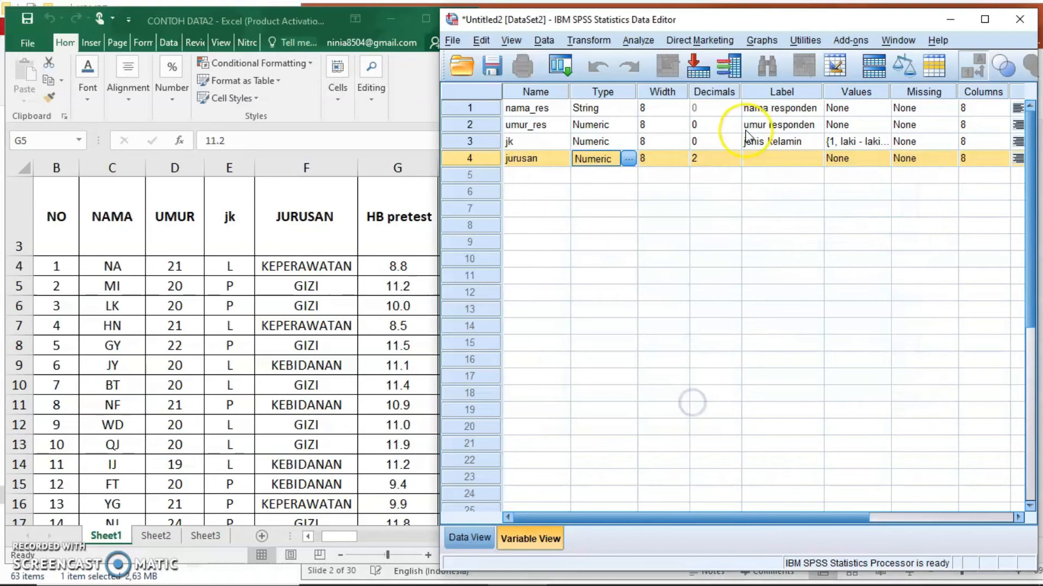
Step: Set the decimals of jurusan to 0 and label the variable "jurusan"
left_click(734, 160)
left_click(735, 163)
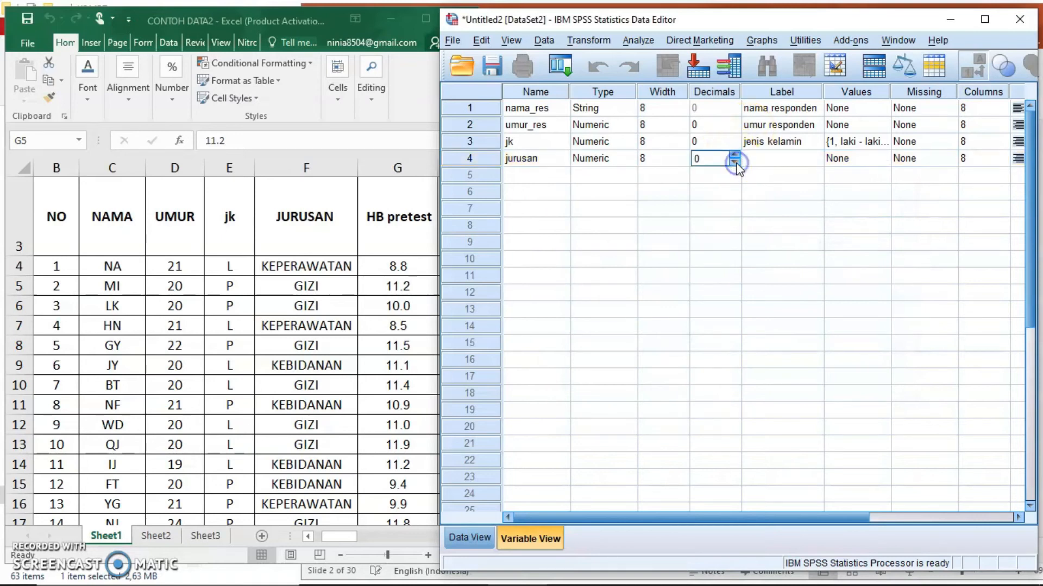
left_click(770, 159)
type("jurusan")
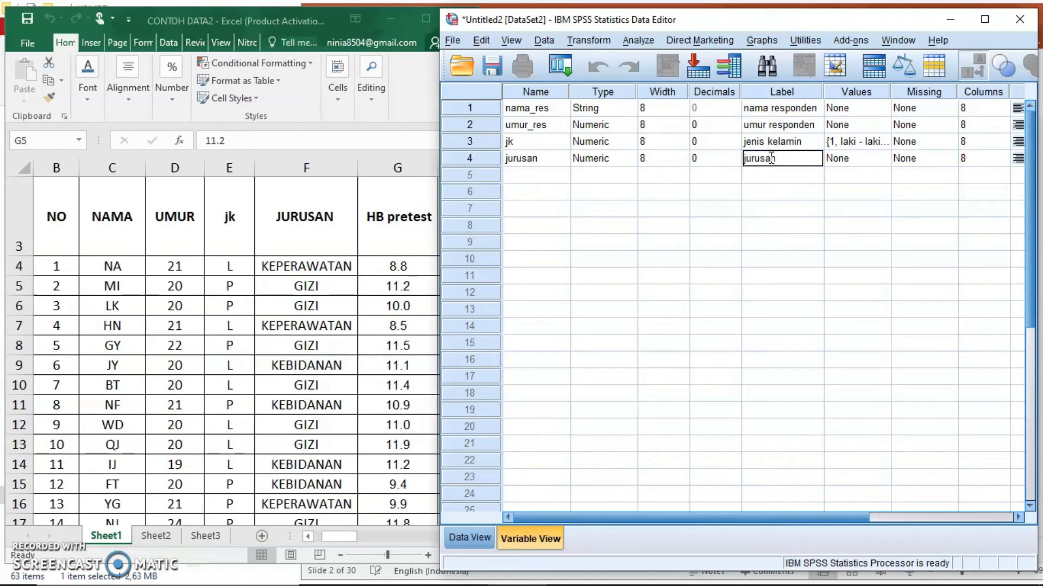
Step: Add a value label for the jurusan variable that assigns 1 to "keperawatan"
left_click(341, 304)
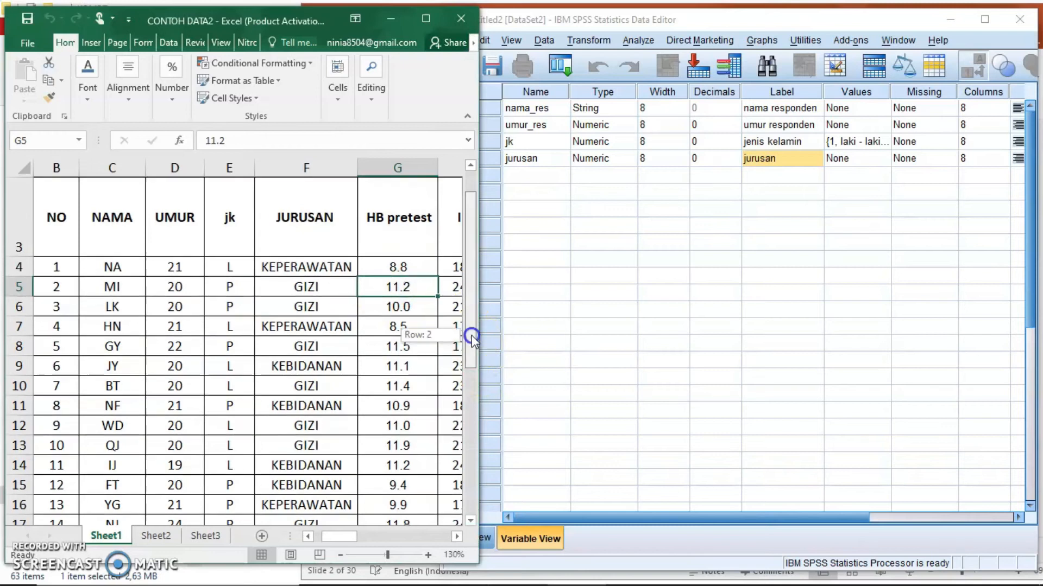
mouse_move(471, 335)
left_mouse_down()
mouse_move(461, 475)
mouse_move(477, 310)
mouse_move(478, 330)
left_mouse_up()
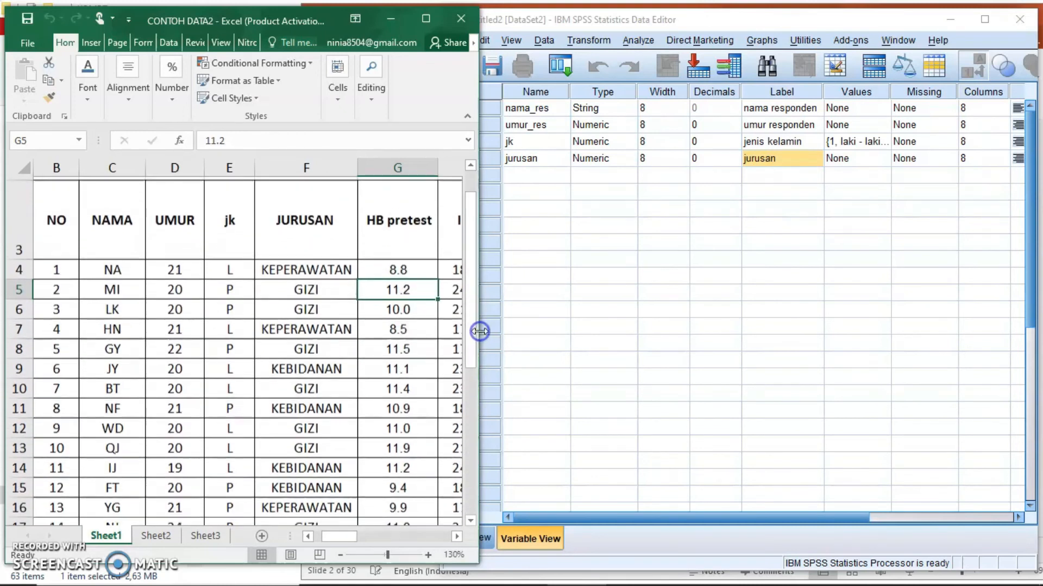
left_click(879, 162)
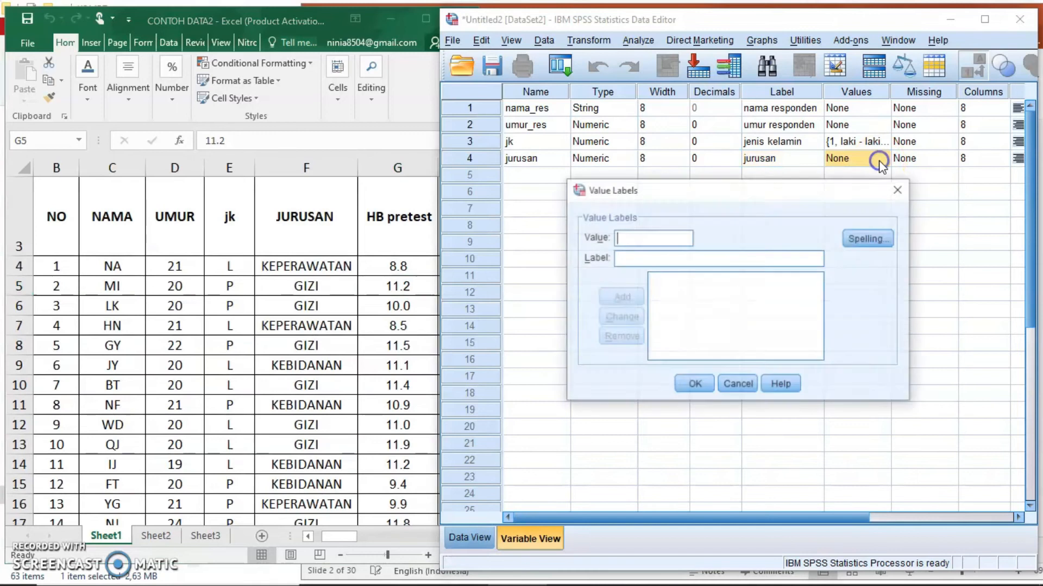
type("1")
left_click(722, 258)
type("ke")
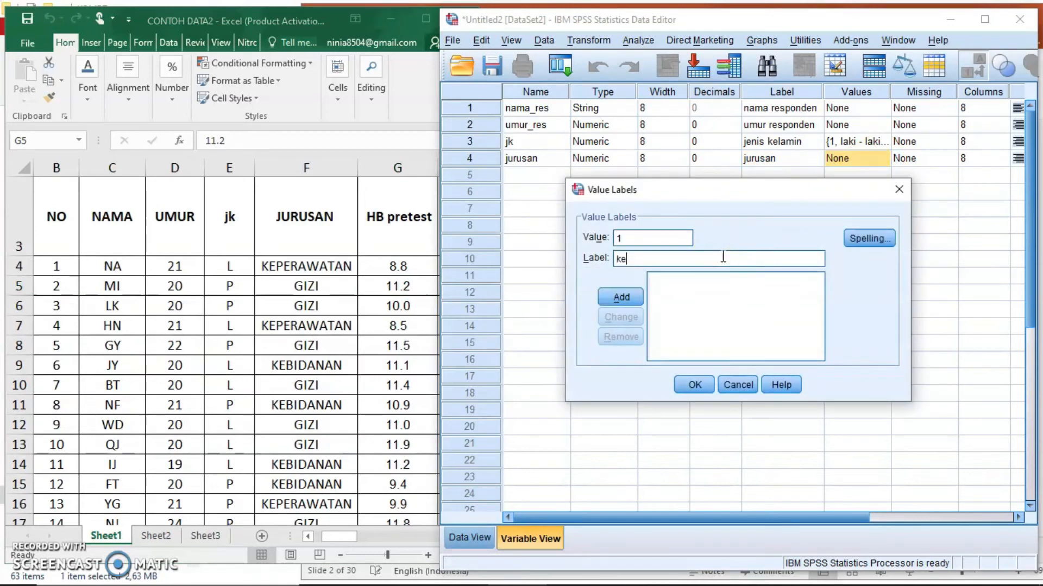
type("perawatan")
left_click(626, 301)
Step: Add the value labels 2 = "kebidanan" and 3 = "gizi" to jurusan and apply them
type("2")
left_click(659, 260)
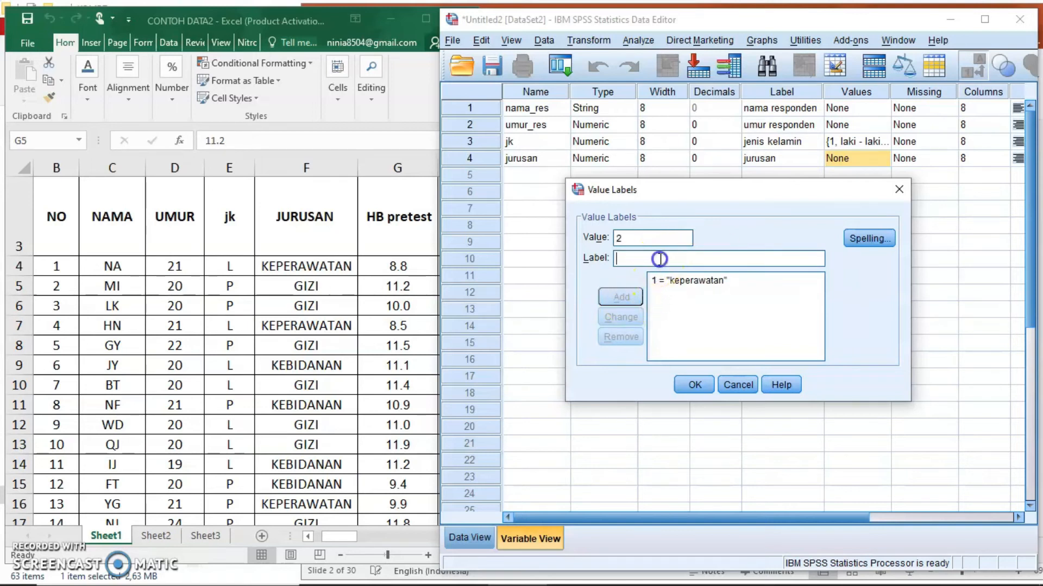
type("kebidanan")
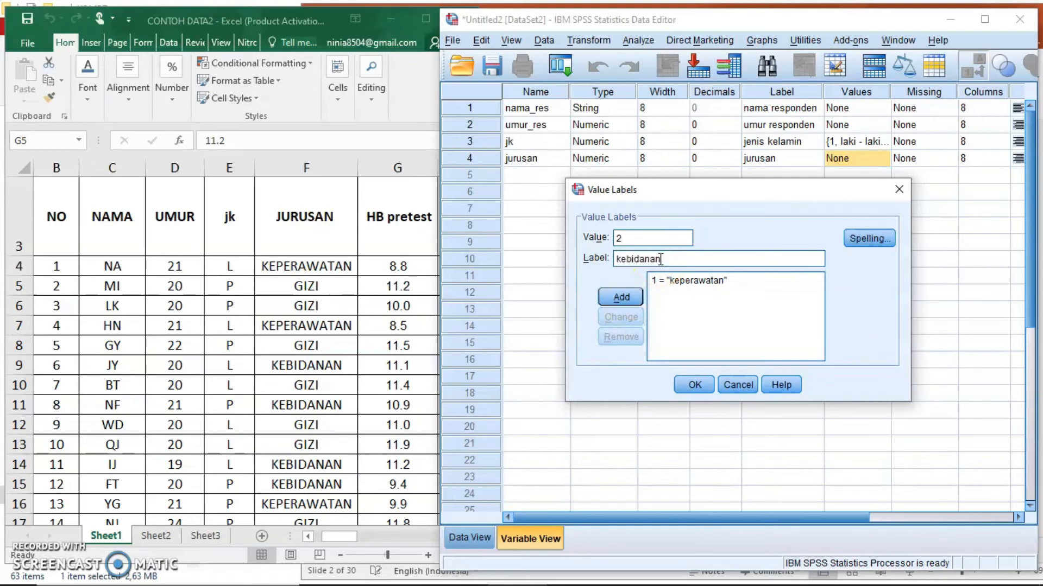
left_click(620, 301)
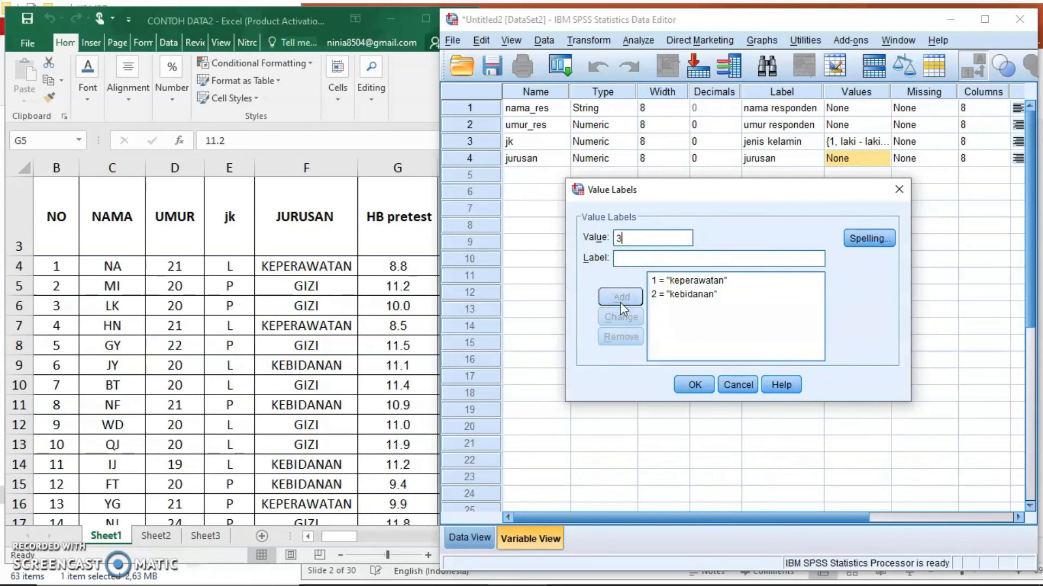
left_click(641, 259)
type("giz")
left_click(620, 297)
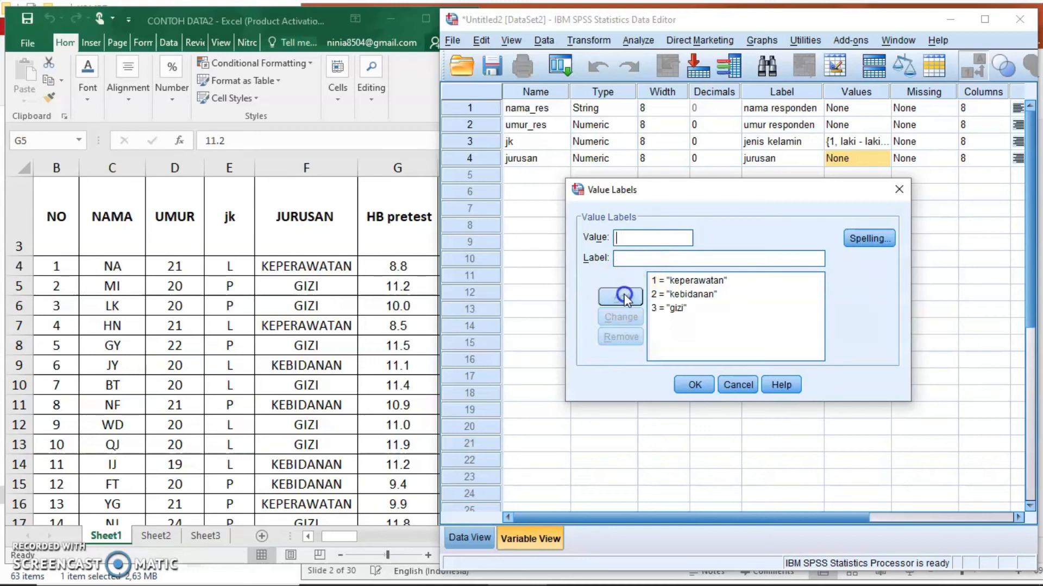
left_click(698, 386)
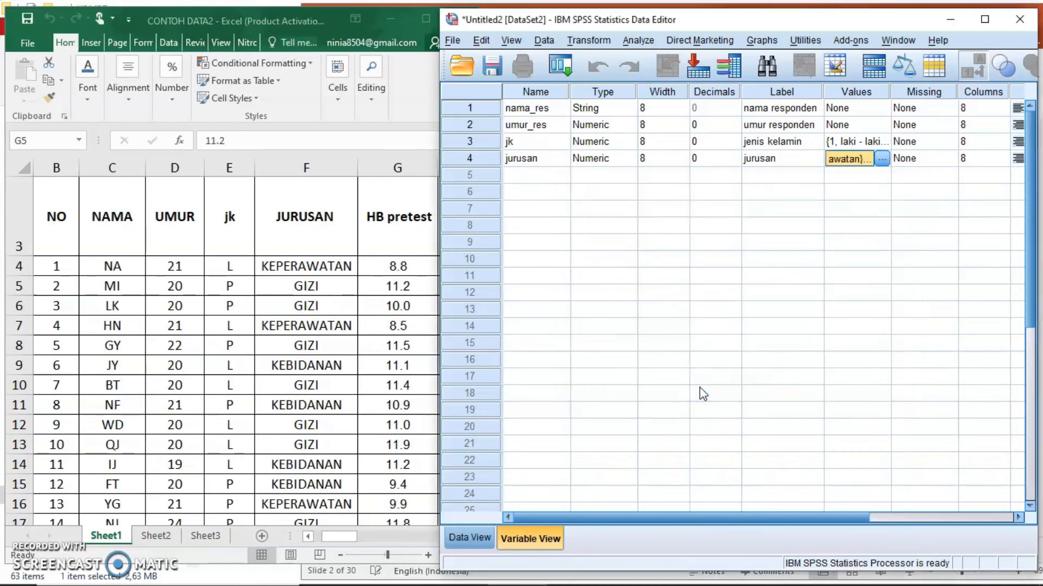
Step: Set the measurement level of the jurusan variable to Nominal
left_click(900, 231)
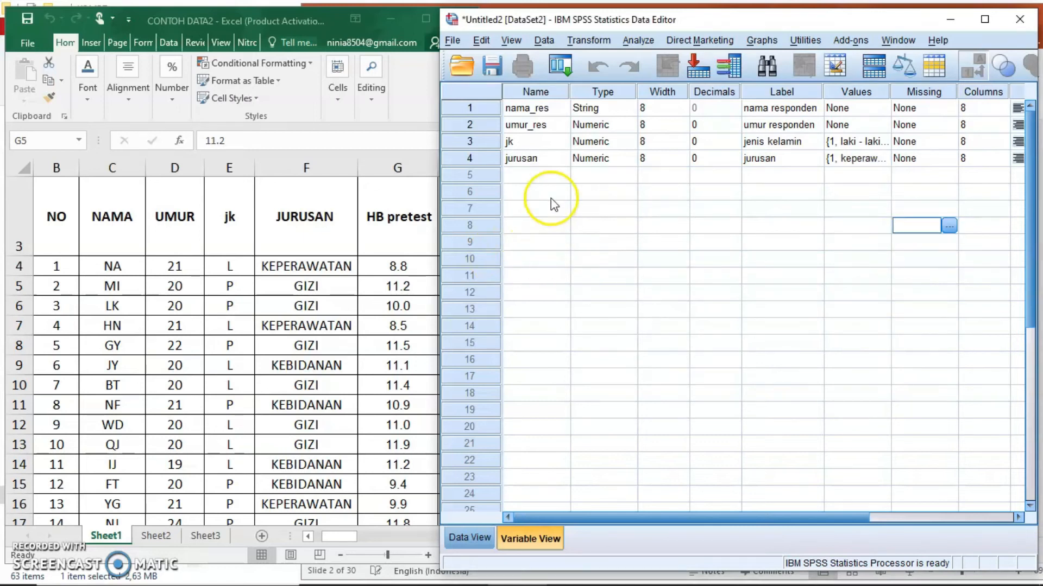
left_click(1019, 517)
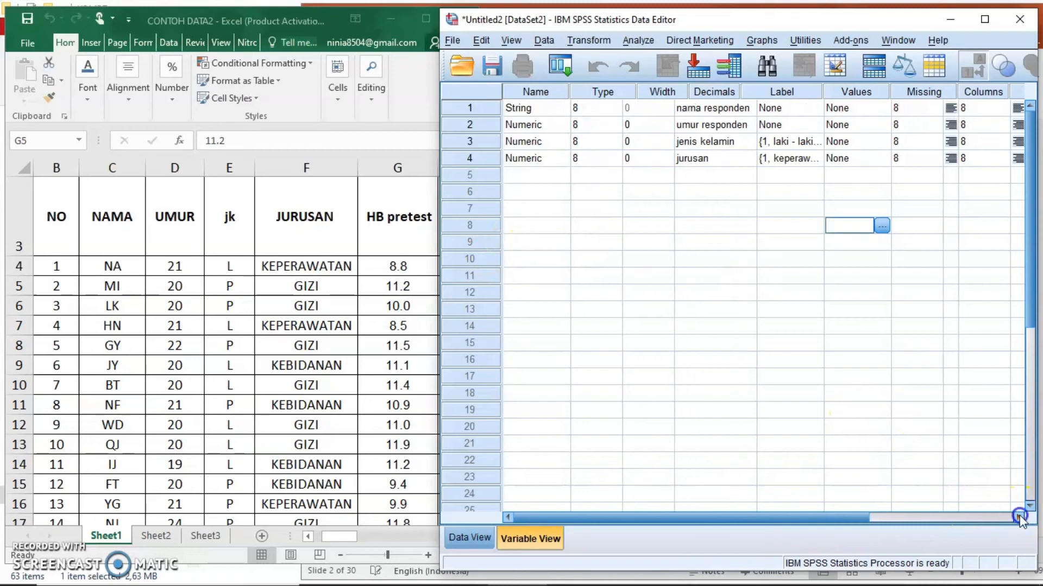
left_click(1019, 518)
left_click(1019, 518)
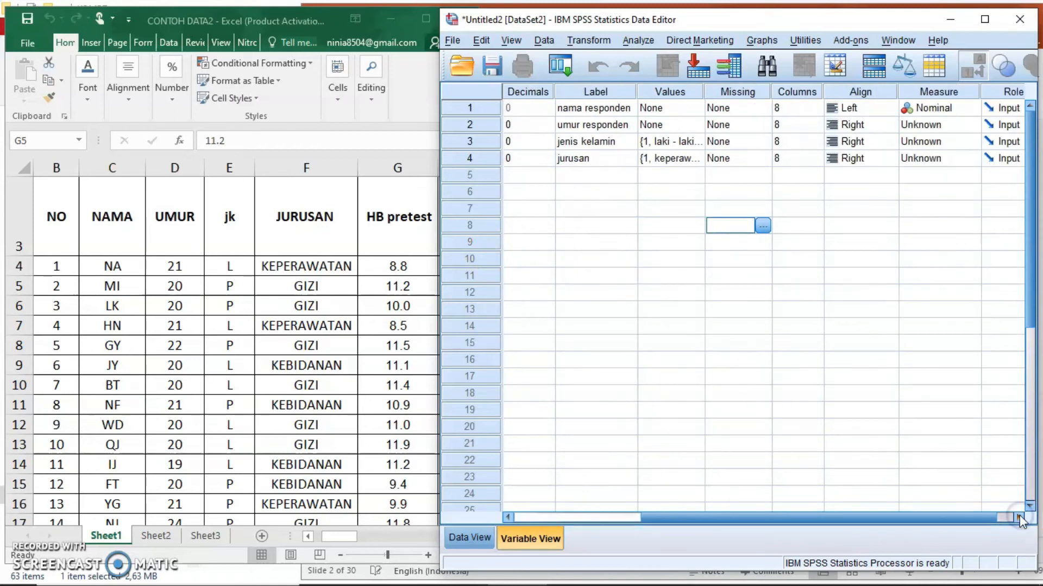
left_click(1019, 517)
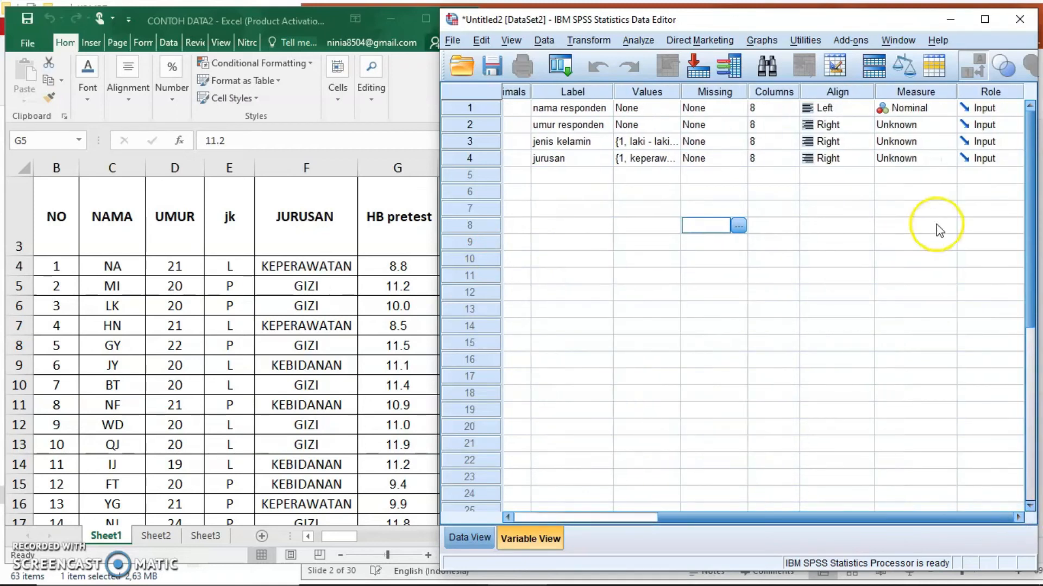
left_click(945, 163)
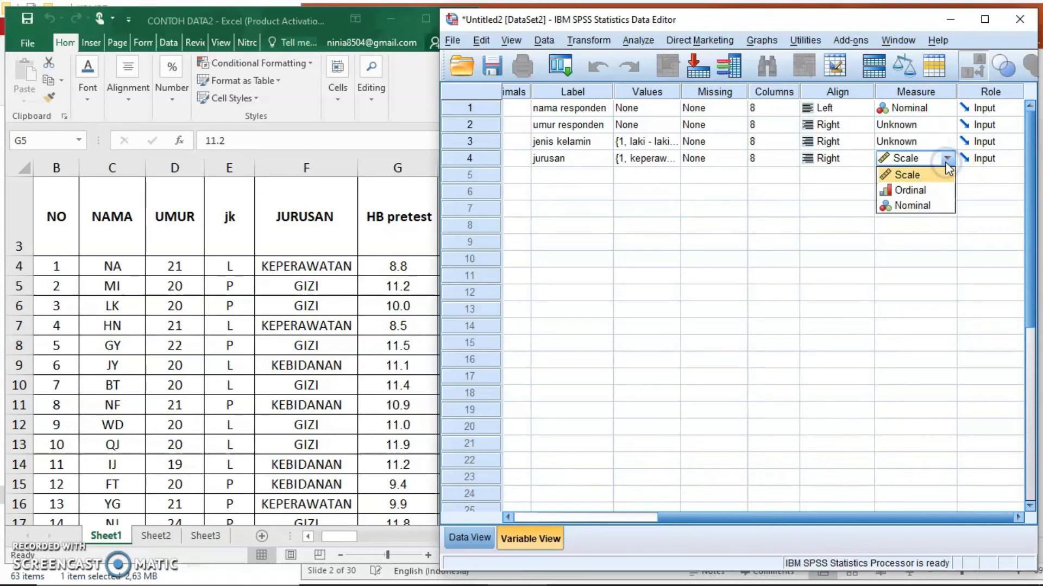
left_click(930, 177)
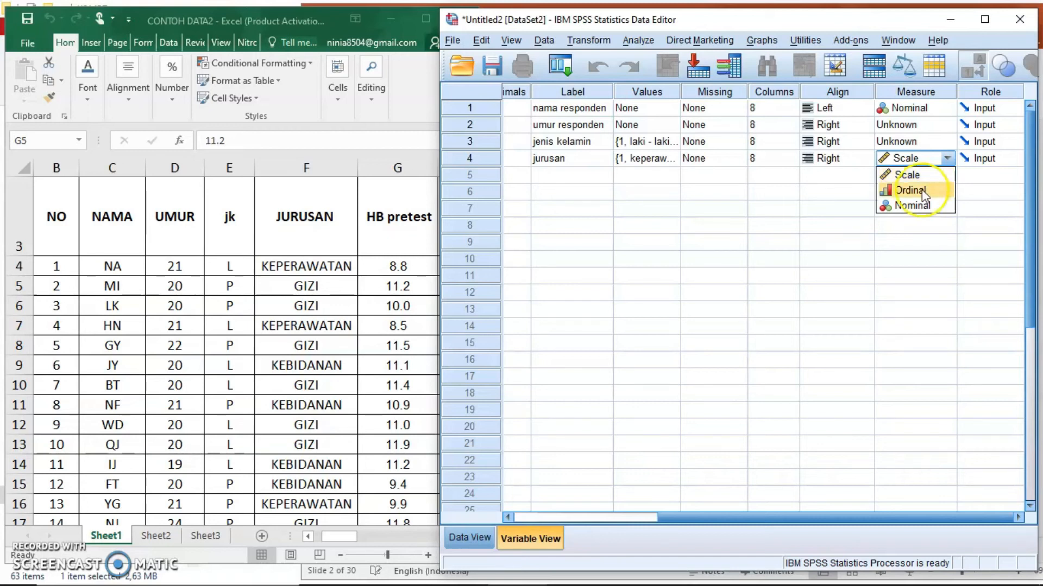
left_click(917, 208)
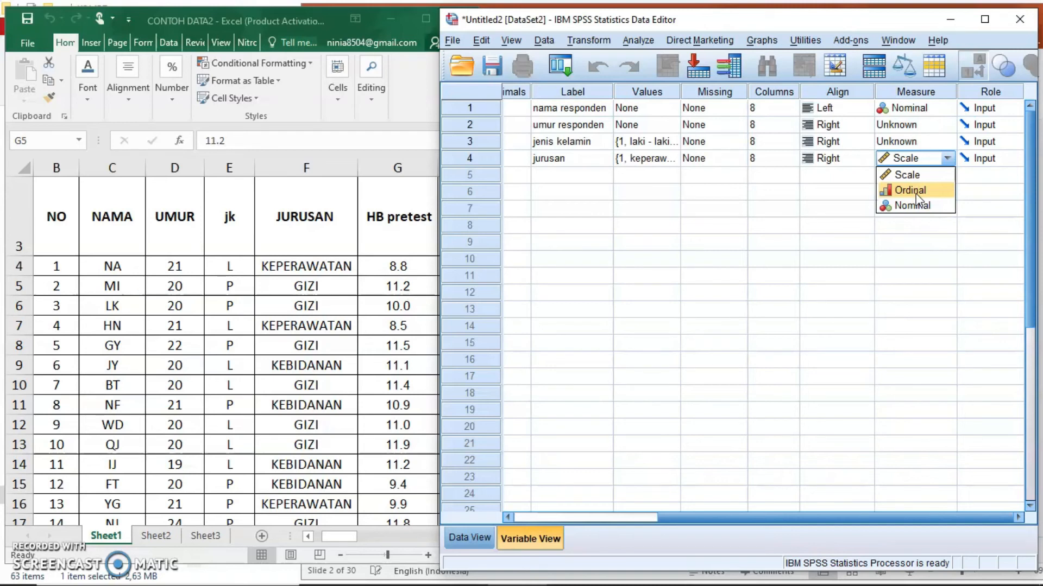
left_click(918, 215)
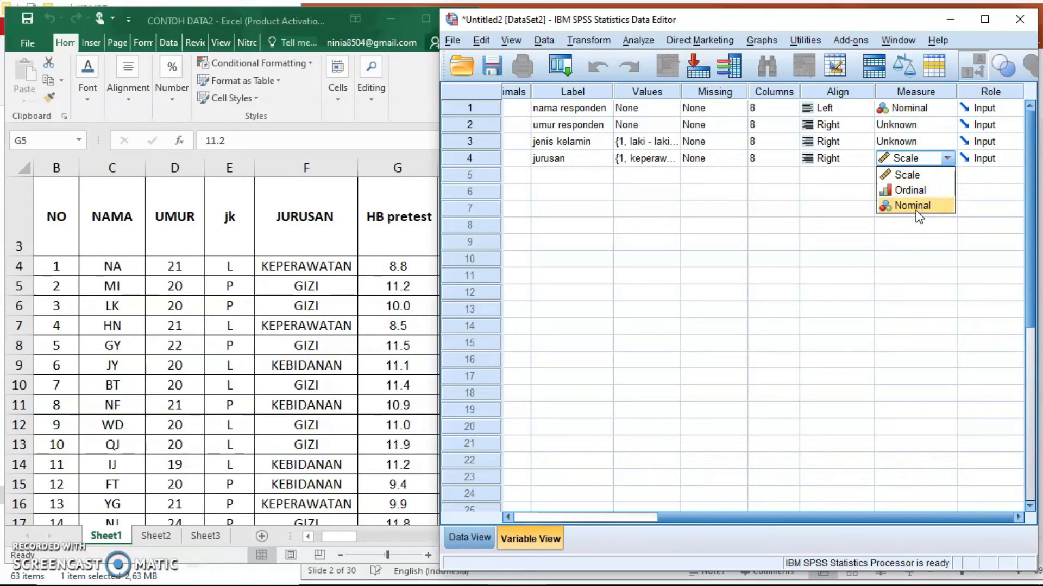
left_click(917, 211)
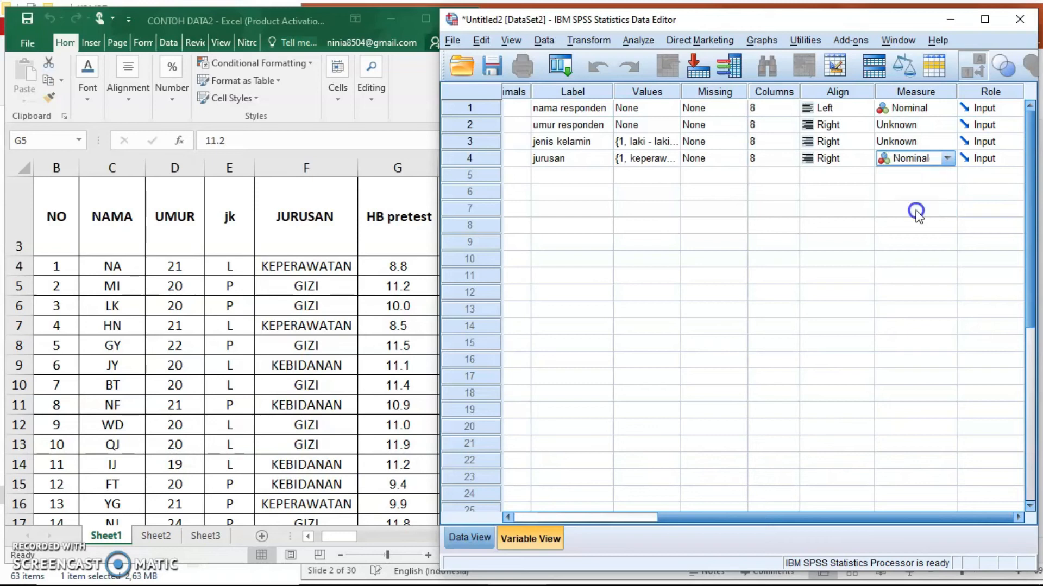
Step: Set the measurement level of the jenis kelamin variable to Nominal
left_click(949, 142)
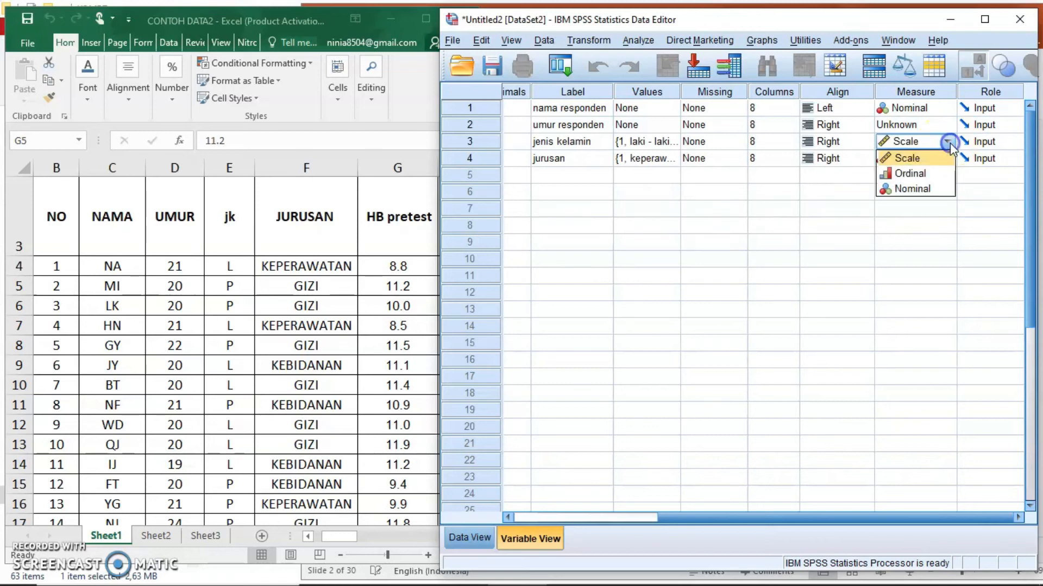
left_click(916, 193)
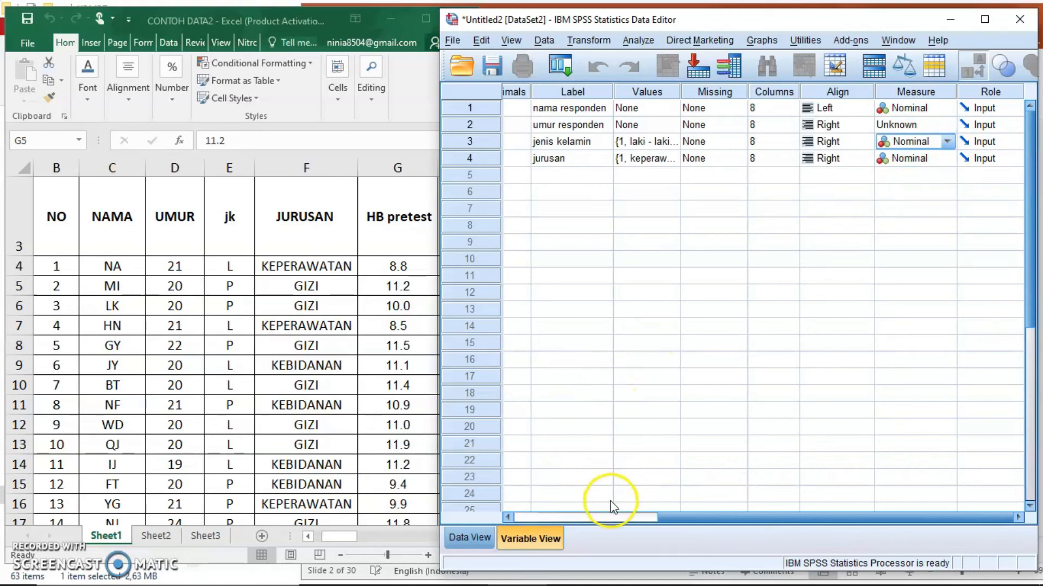
Step: Add a fifth numeric variable named hb_pre and set its decimals to 1
left_click(608, 519)
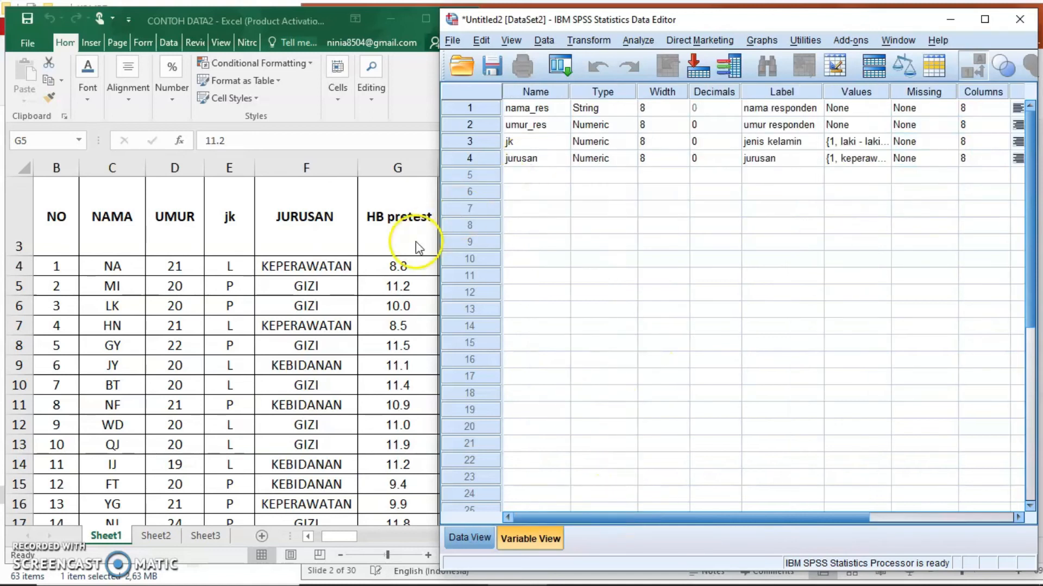
left_click(542, 174)
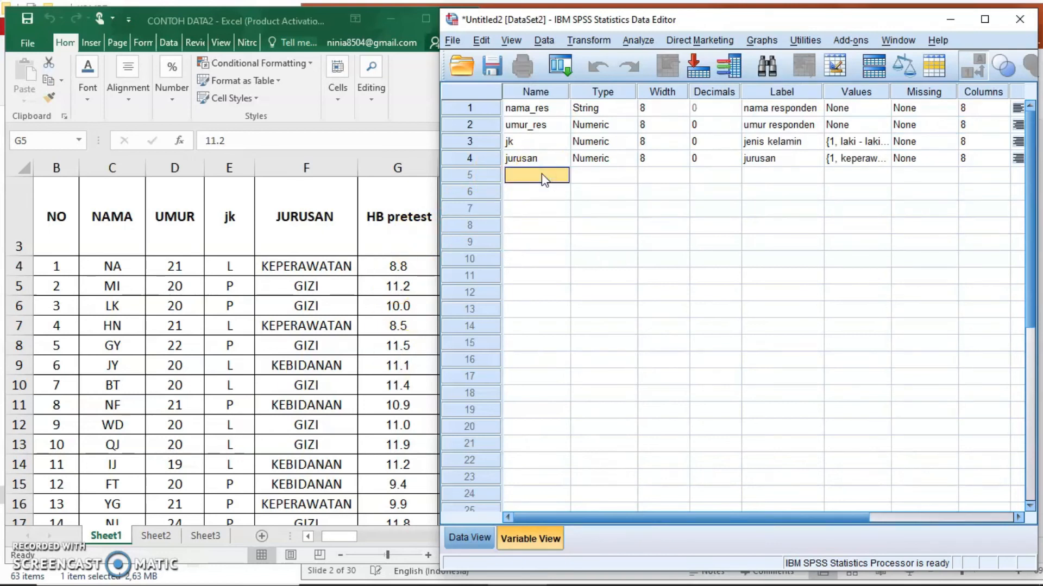
type("hb_pre")
left_click(600, 175)
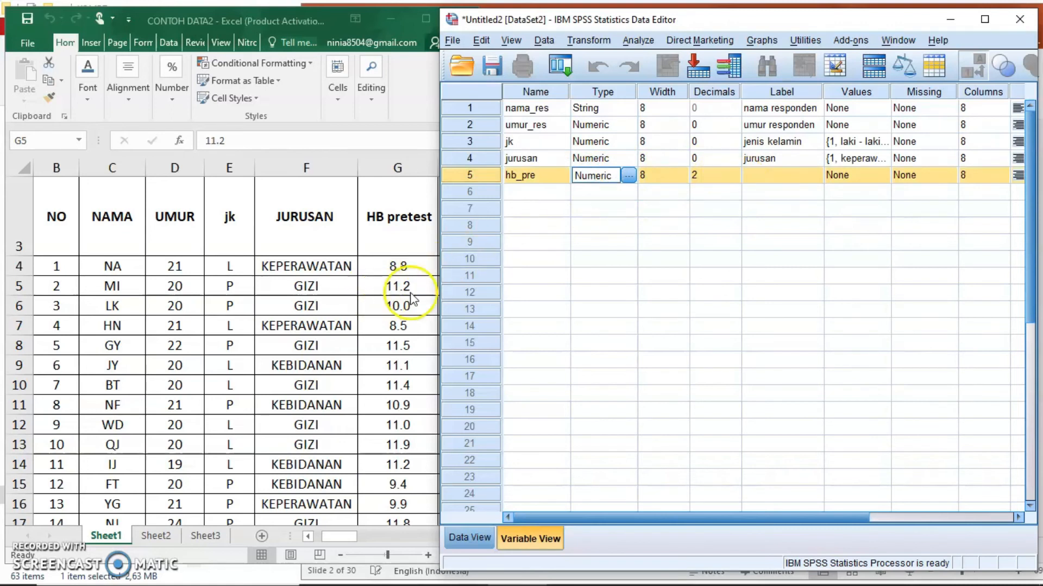
left_click(733, 175)
left_click(736, 179)
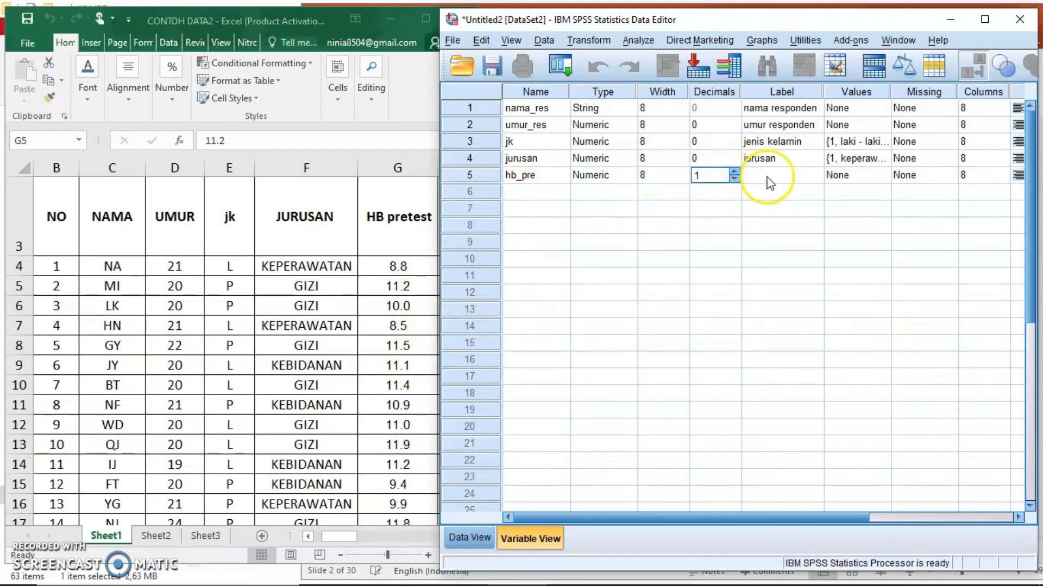
Step: Label the hb_pre variable "hb pre"
left_click(782, 175)
type("p")
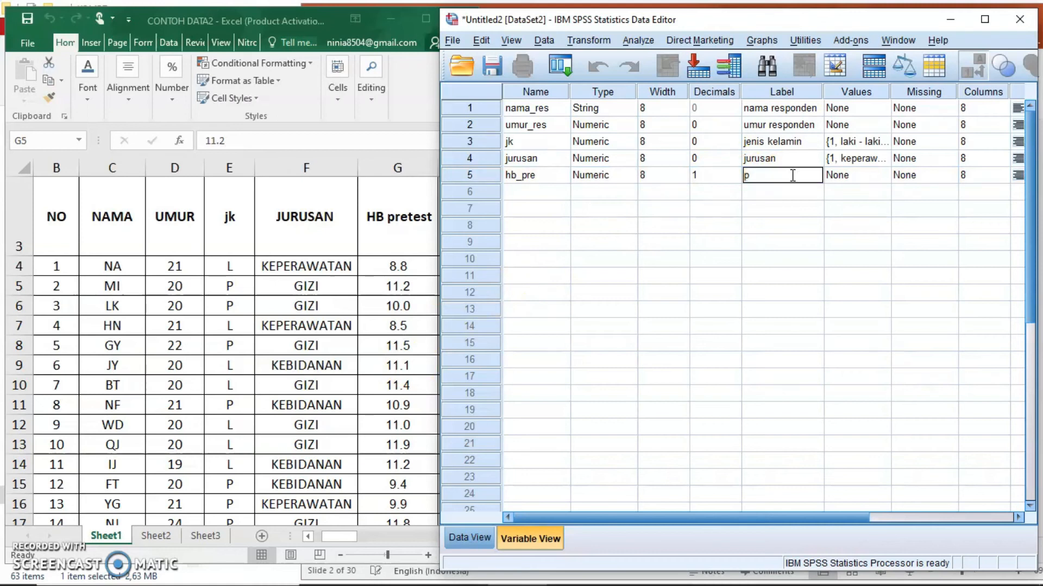
key("BackSpace")
type("hb")
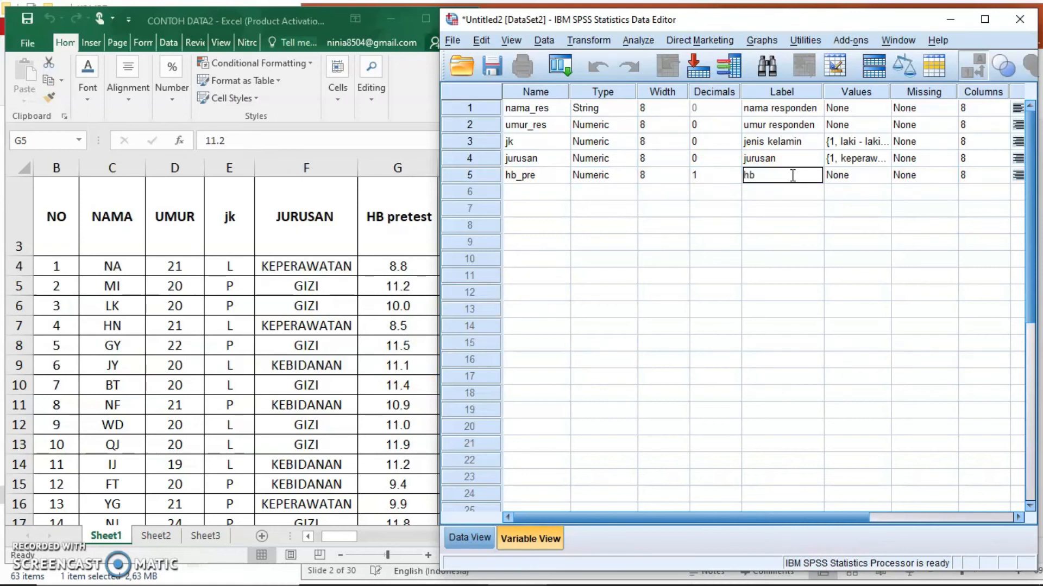
type(" pre")
left_click(775, 243)
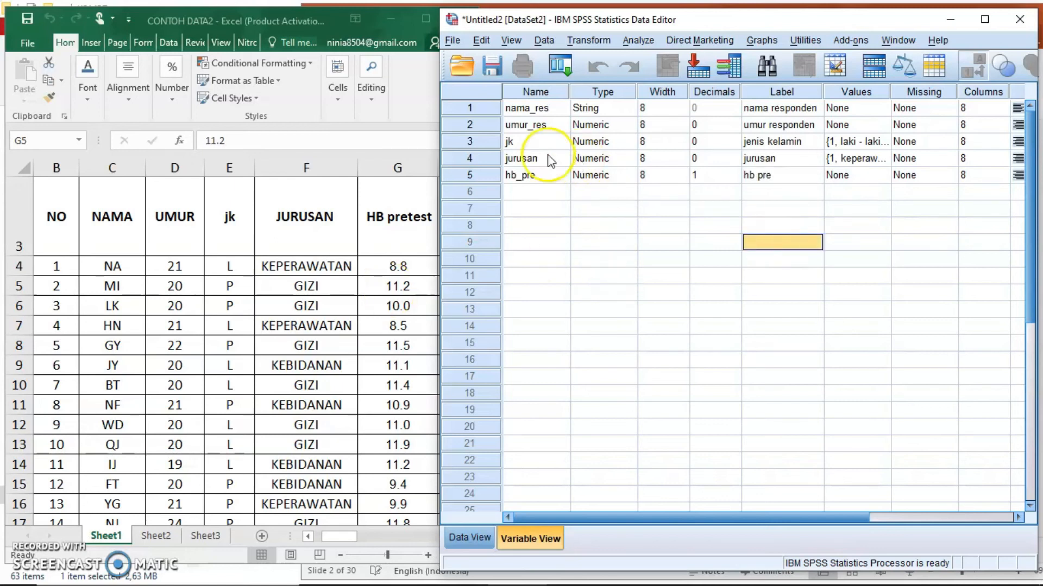
Step: Switch to Data View and enter NA as nama_res and 21 as umur_res for the first case
left_click(478, 534)
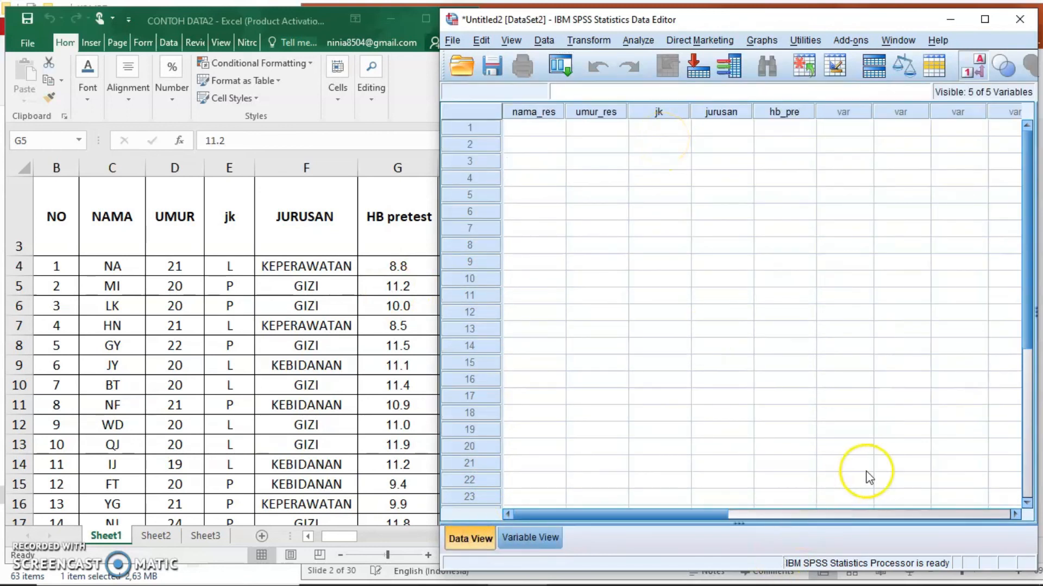
left_click(544, 130)
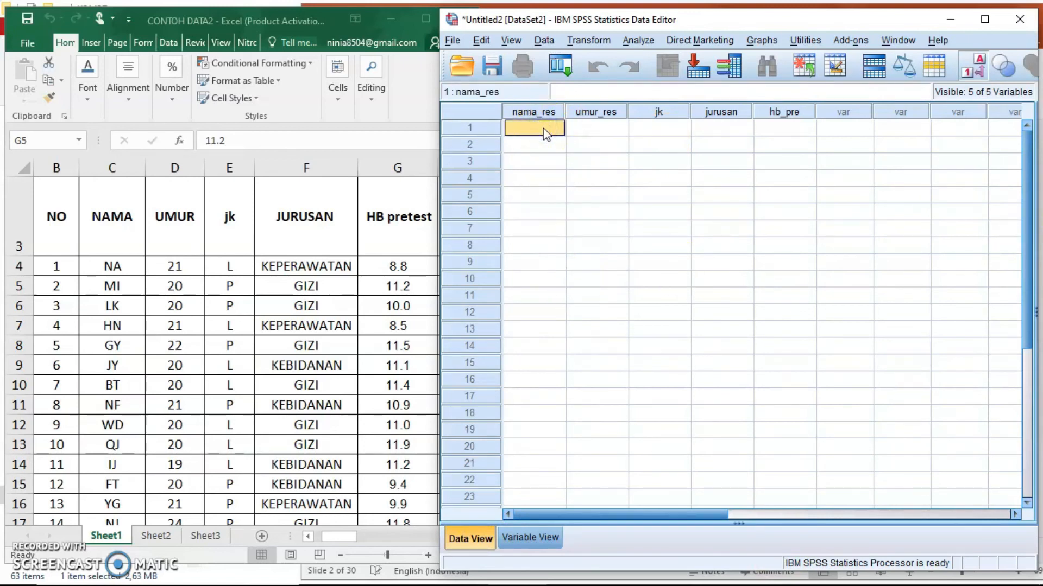
type("NA")
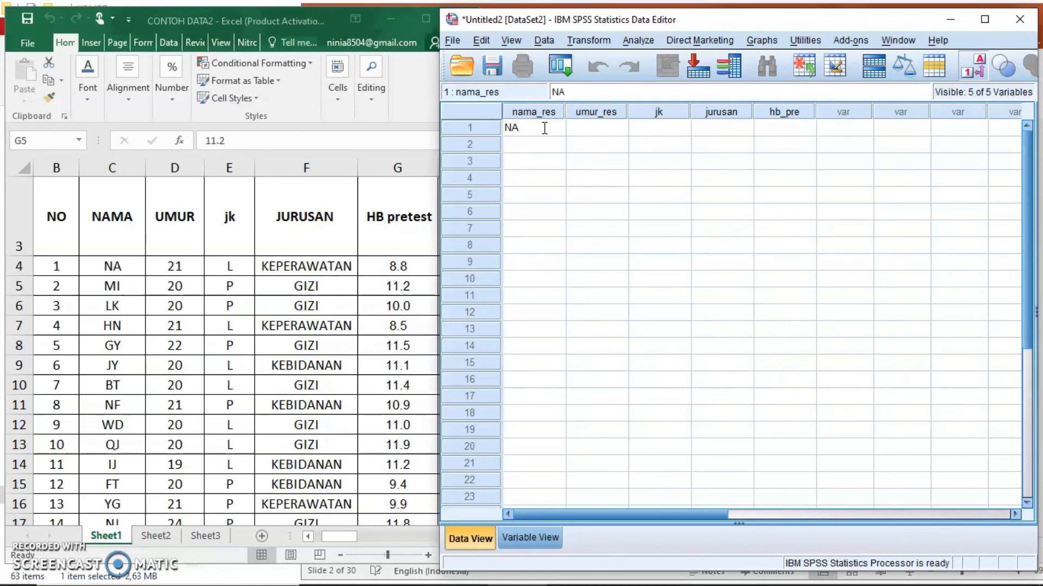
left_click(604, 127)
type("21")
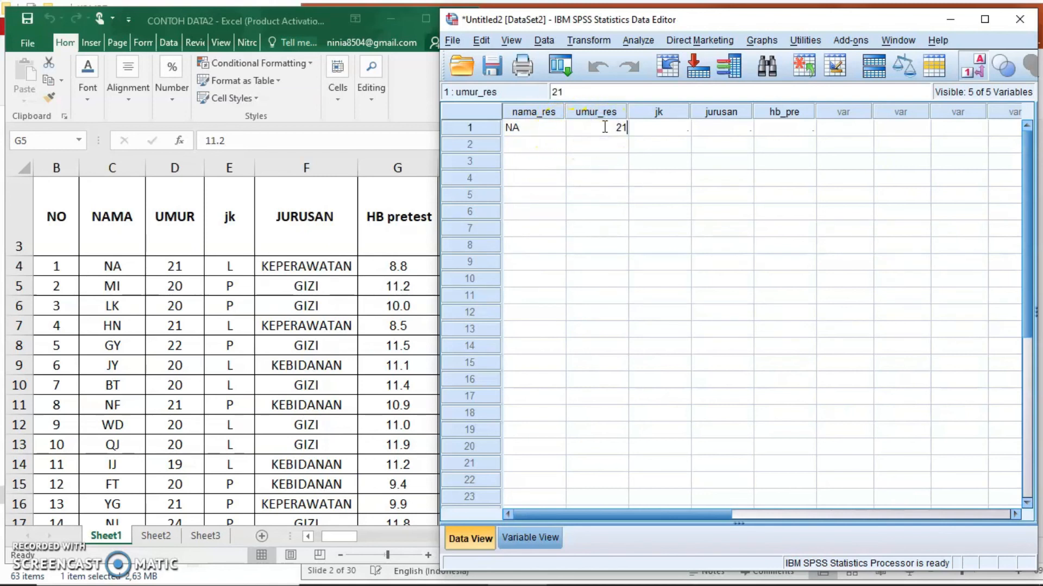
Step: Choose the value label "laki - laki" for jk in the first case
left_click(659, 127)
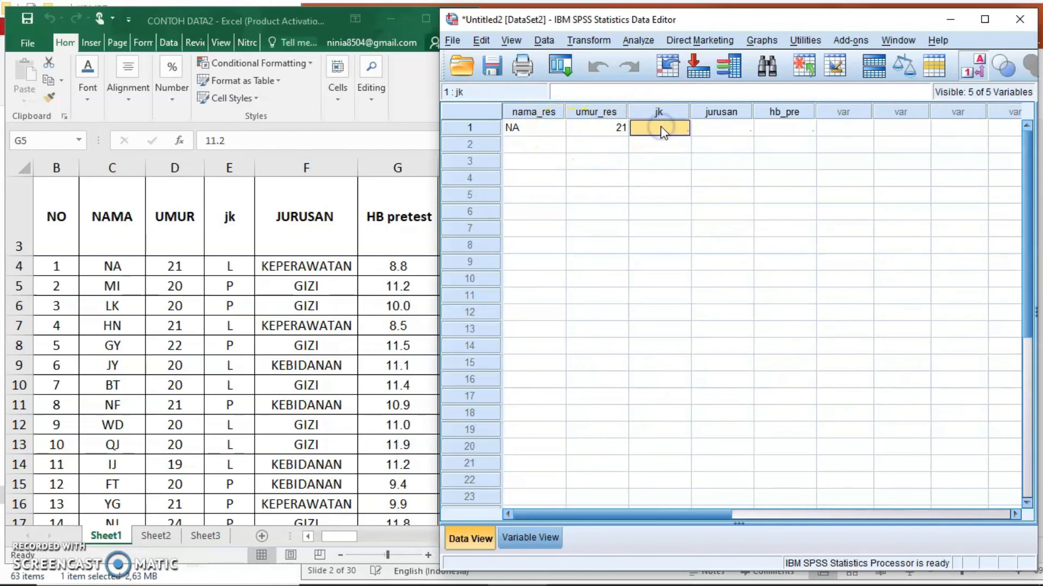
left_click(686, 131)
left_click(686, 129)
left_click(686, 129)
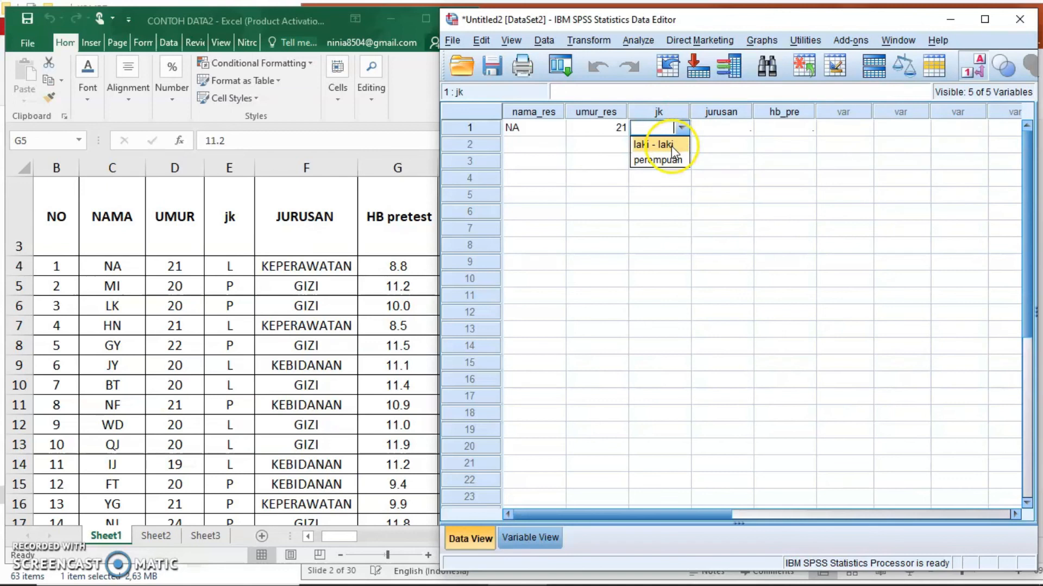
left_click(671, 146)
left_click(685, 142)
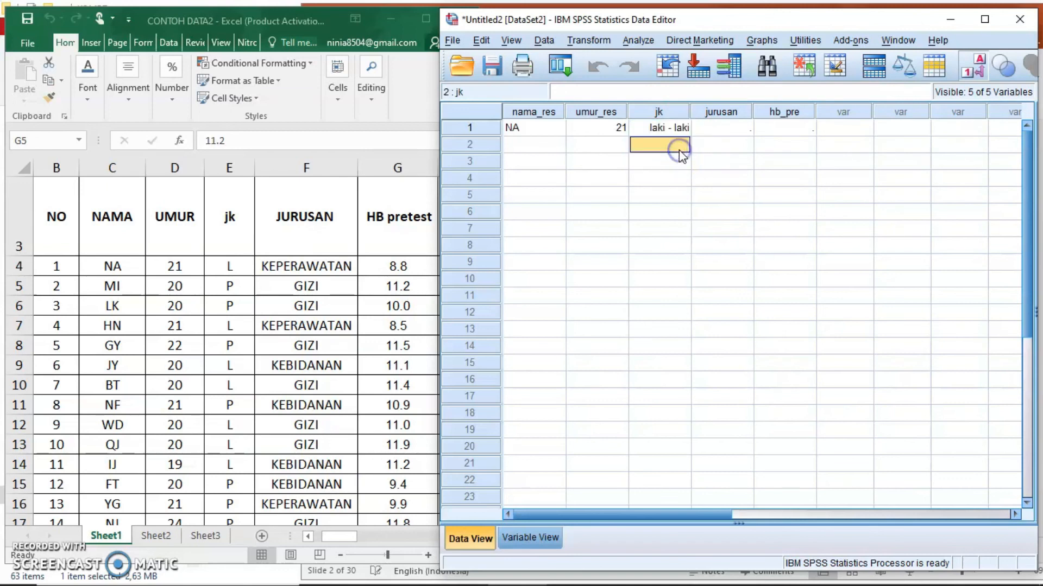
Step: Re-enter the first case's jk value as the numeric code 1
left_click(686, 130)
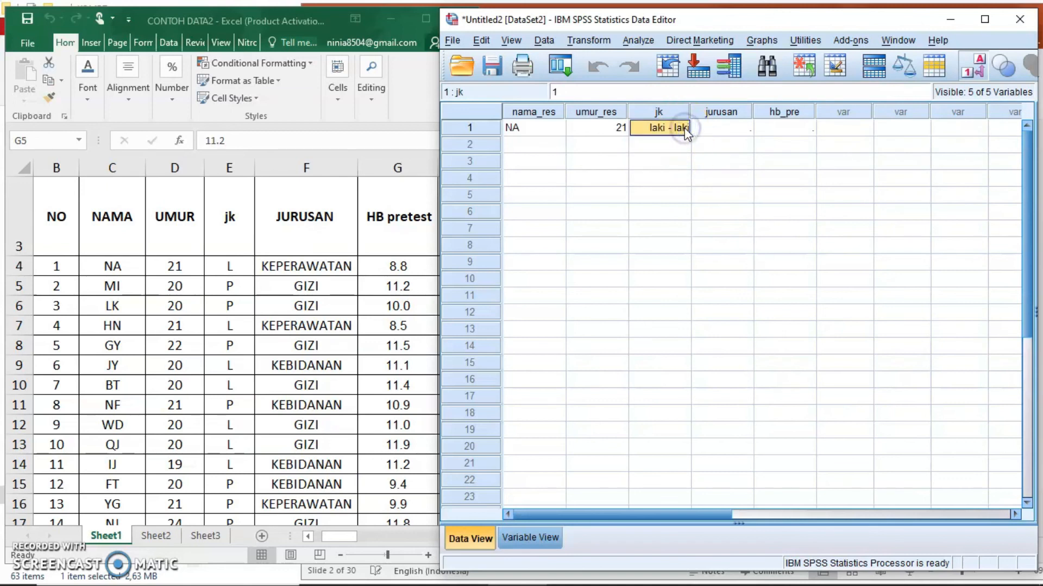
type("11")
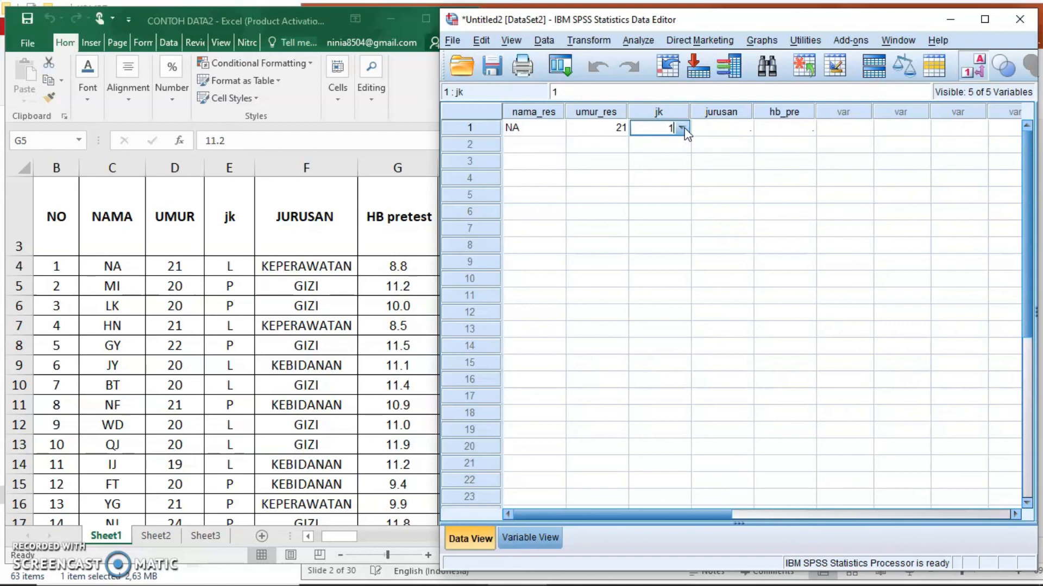
key("Return")
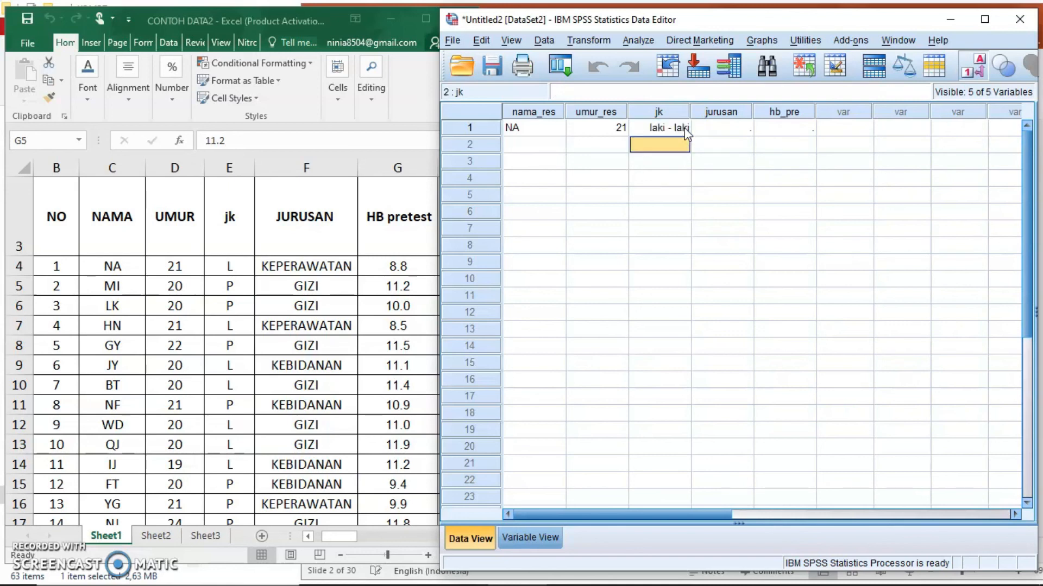
Step: Set jurusan to "keperawatan" and hb_pre to 8.8 for the first case
left_click(739, 129)
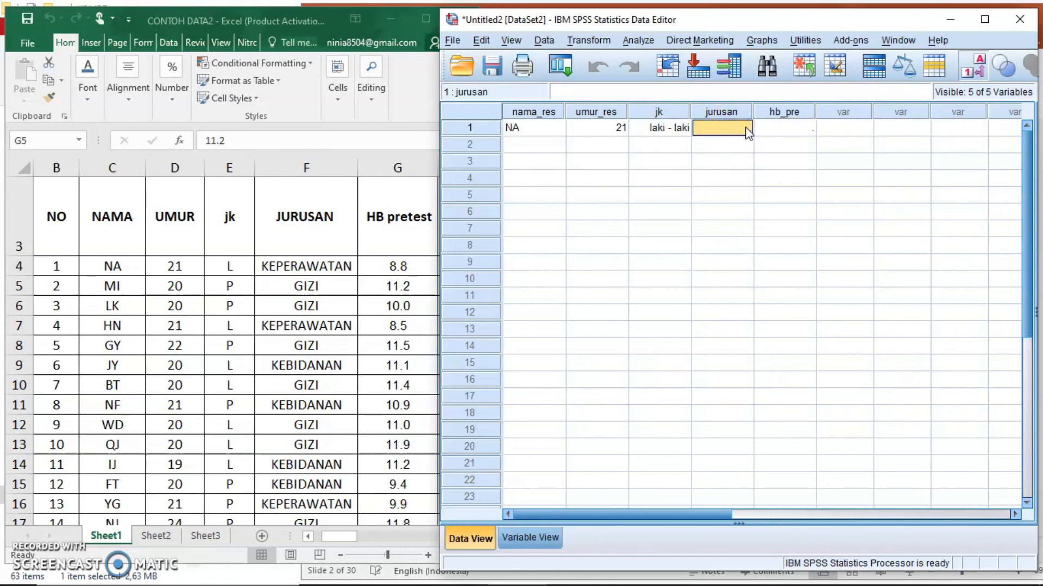
left_click(744, 129)
left_click(745, 128)
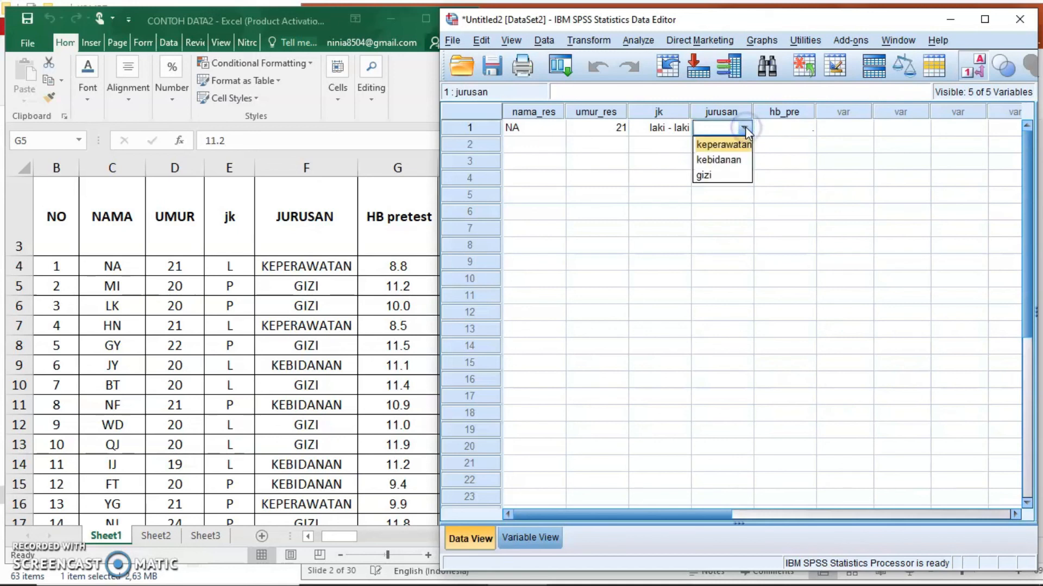
left_click(727, 144)
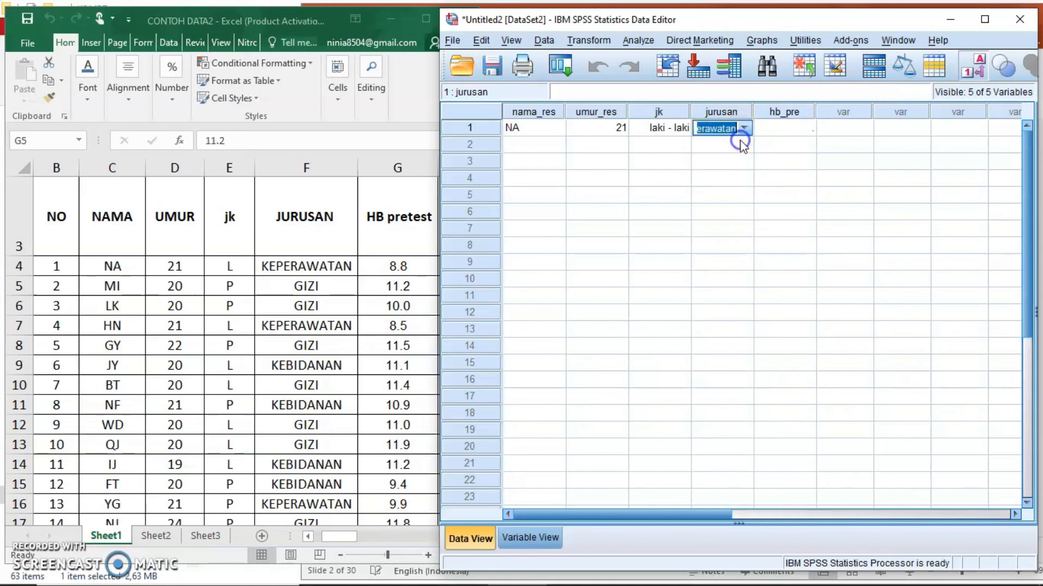
left_click(801, 127)
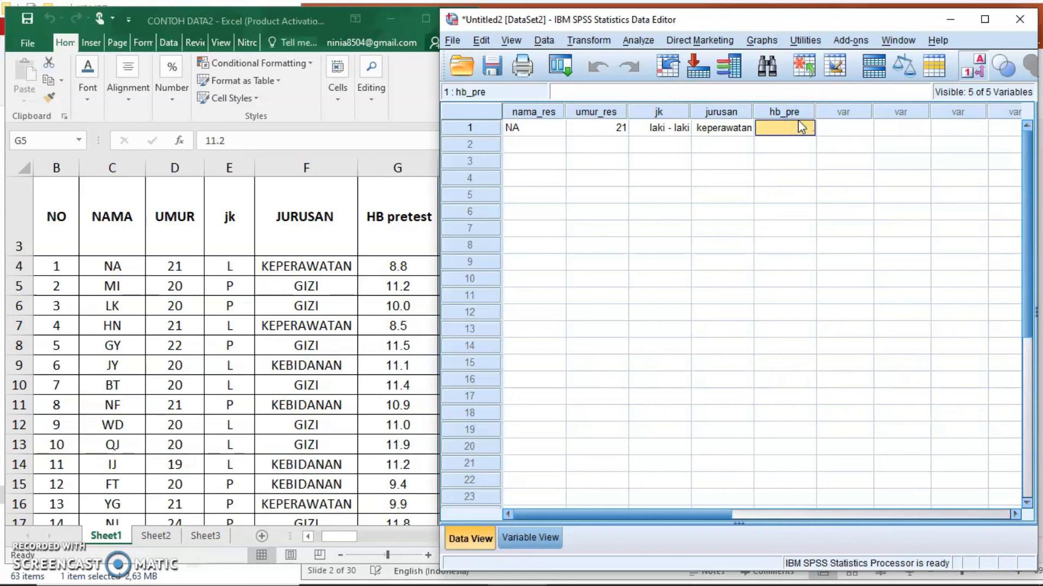
type("8.8")
left_click(804, 146)
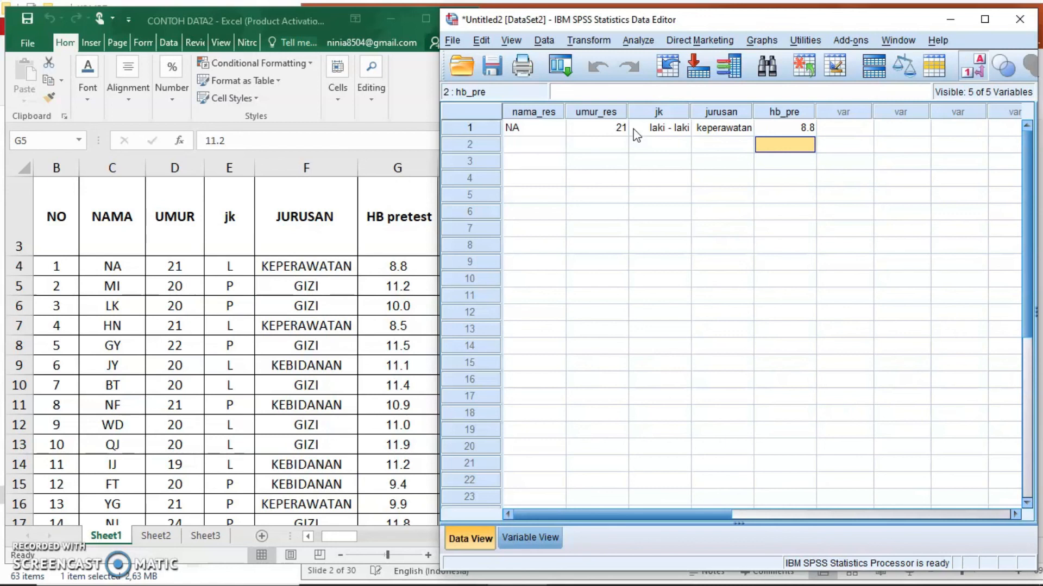
left_click(370, 336)
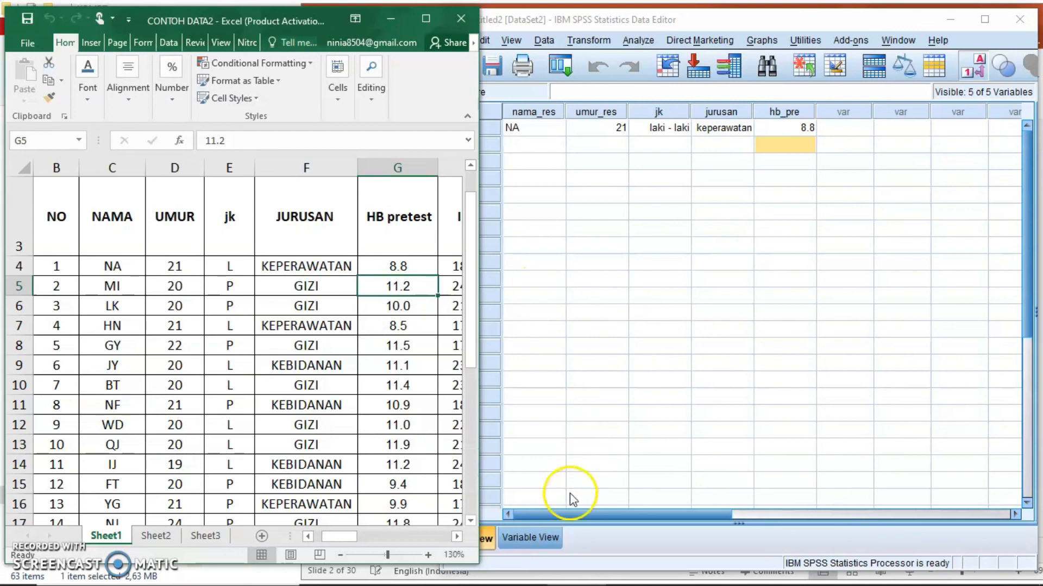
left_click(565, 510)
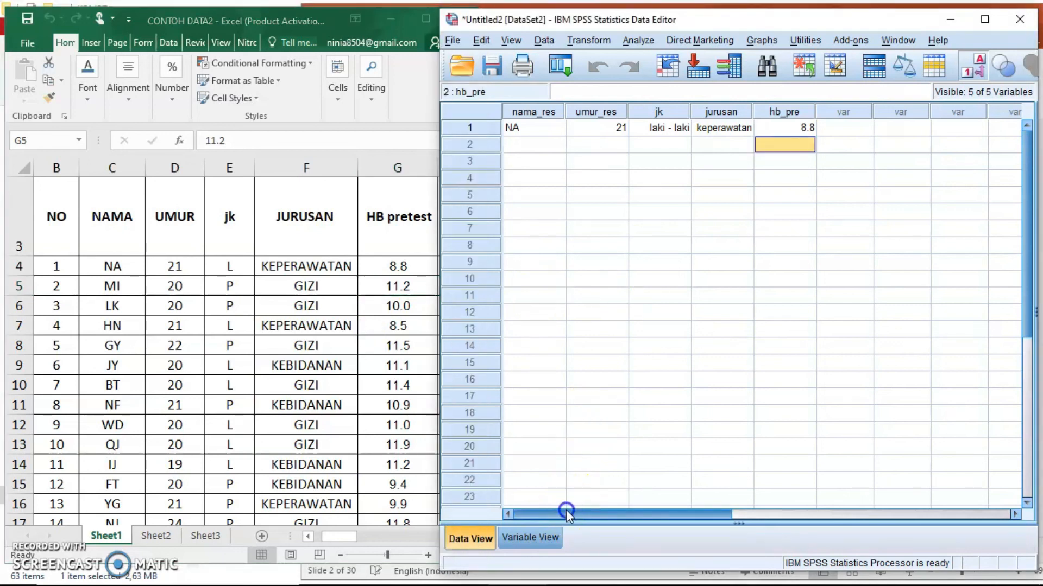
left_click(547, 514)
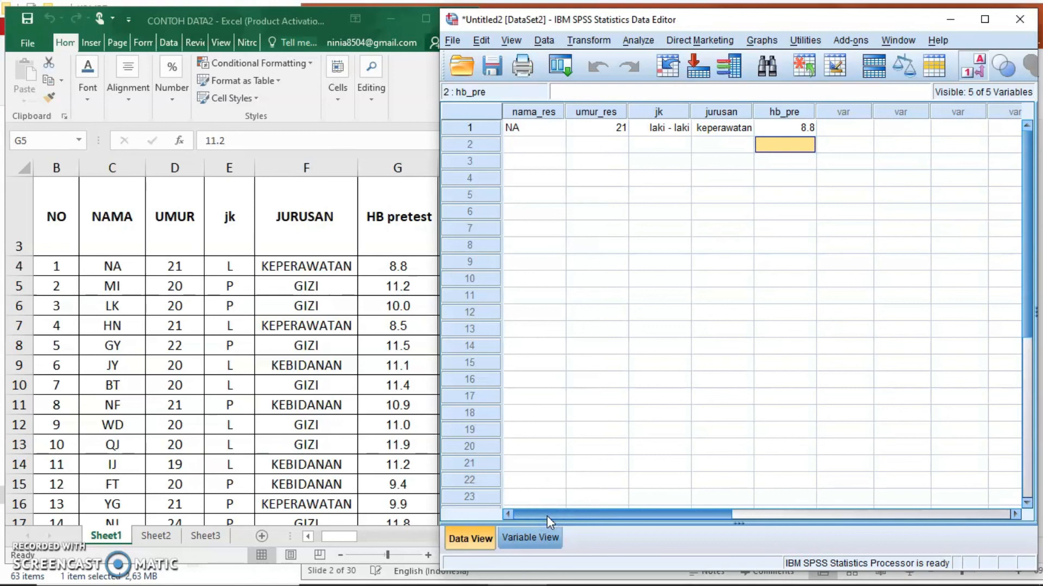
left_click(39, 569)
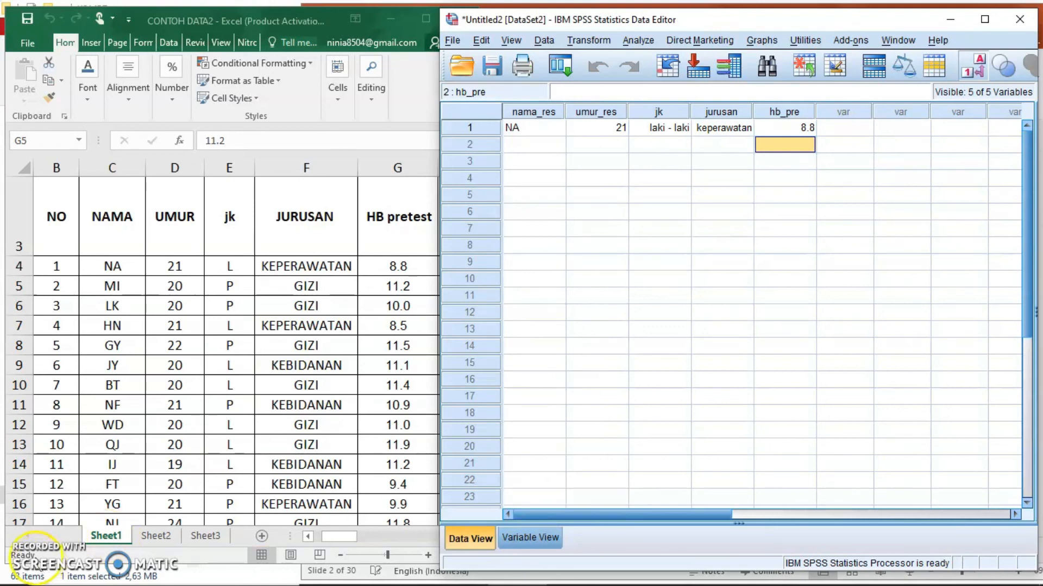